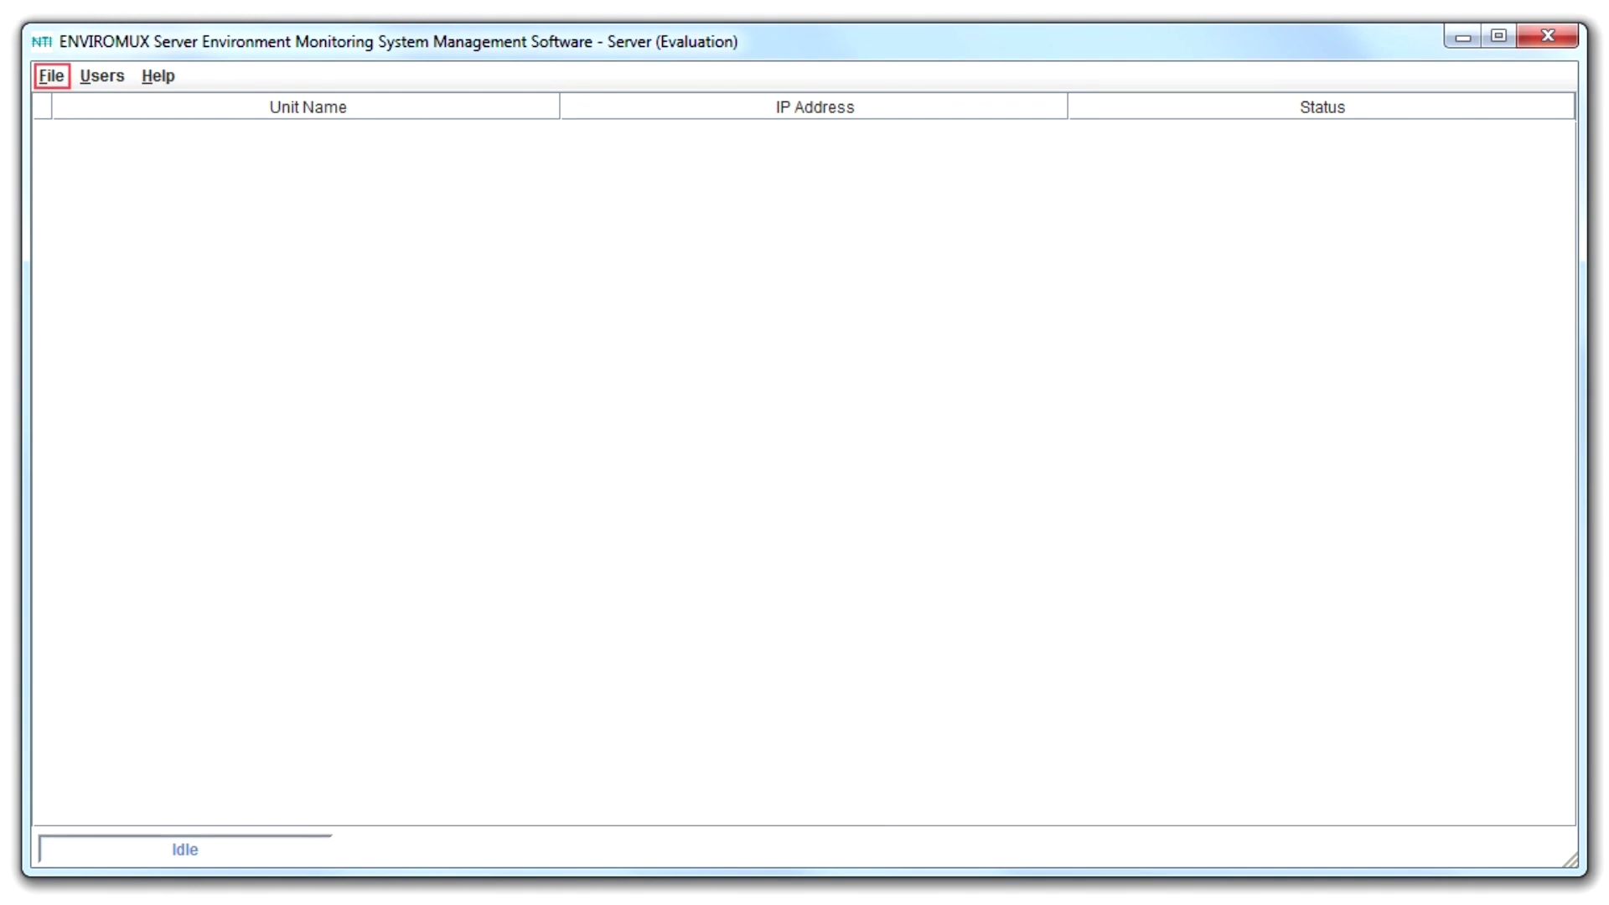
Add units at 147.0.27.208 and 147.0.27.207 via File > Add Unit
key("alt+f")
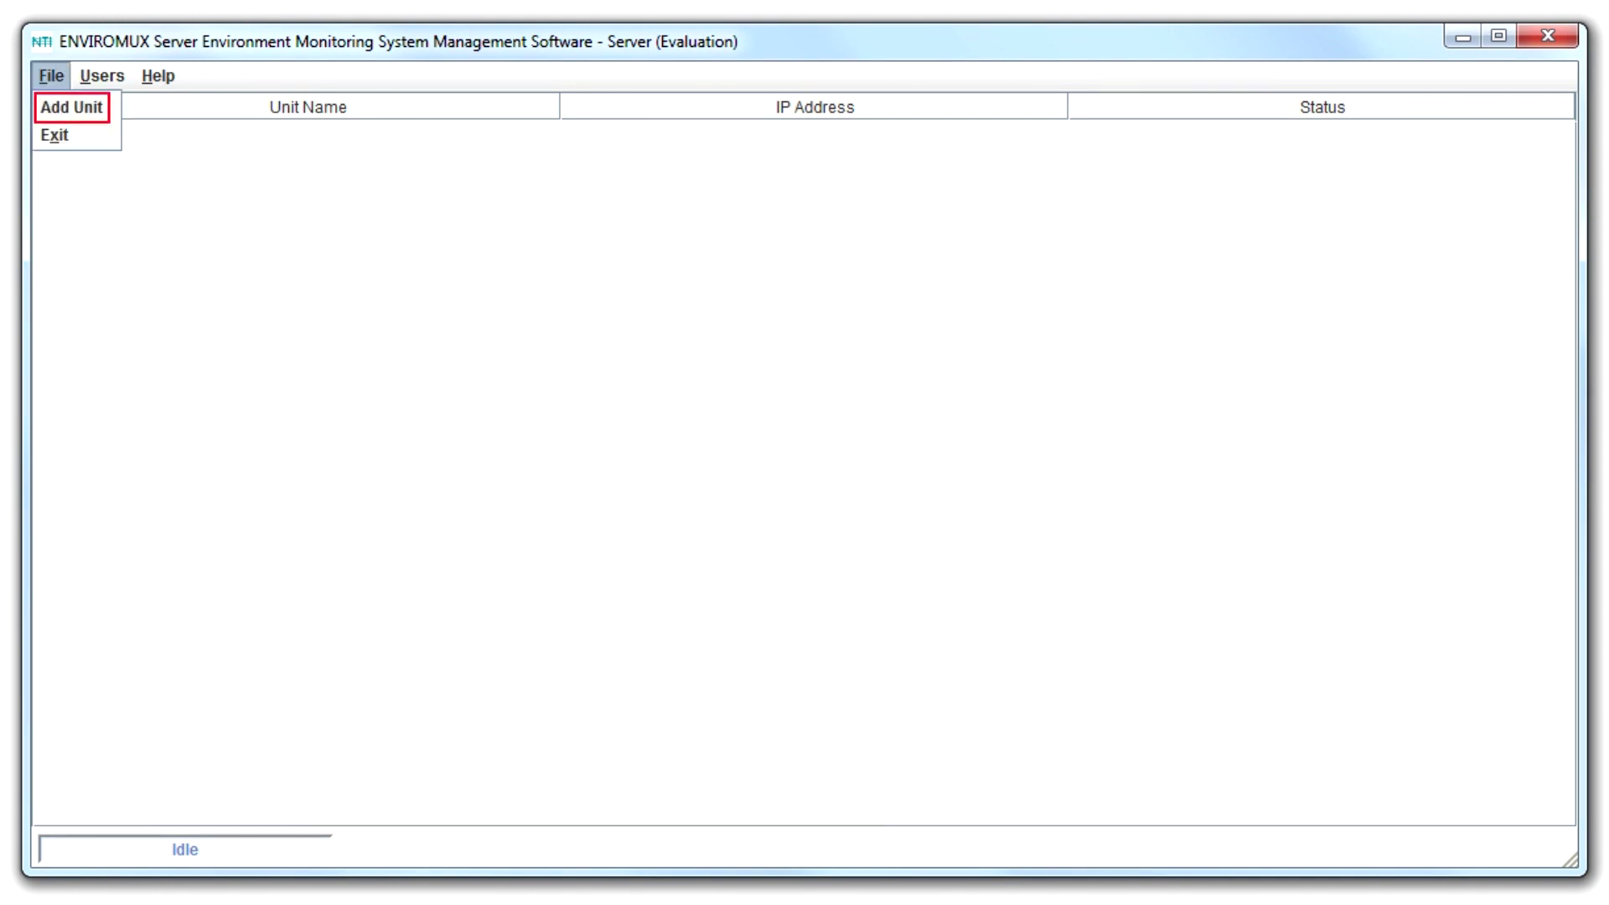
key("Return")
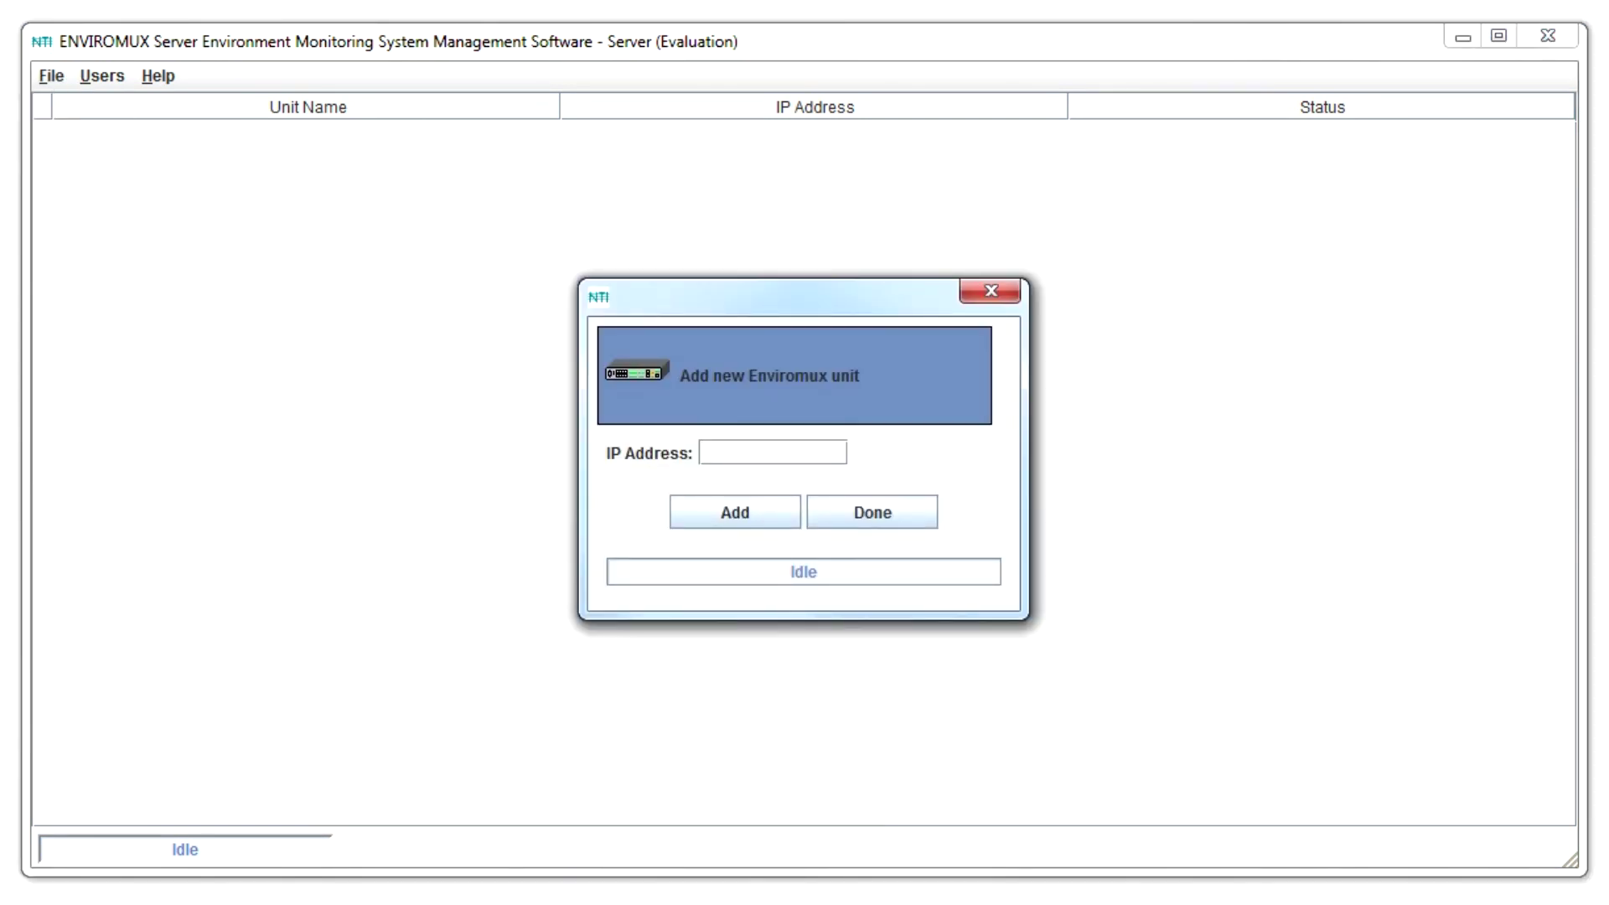
type("147.0.")
type("27.208")
key("Tab")
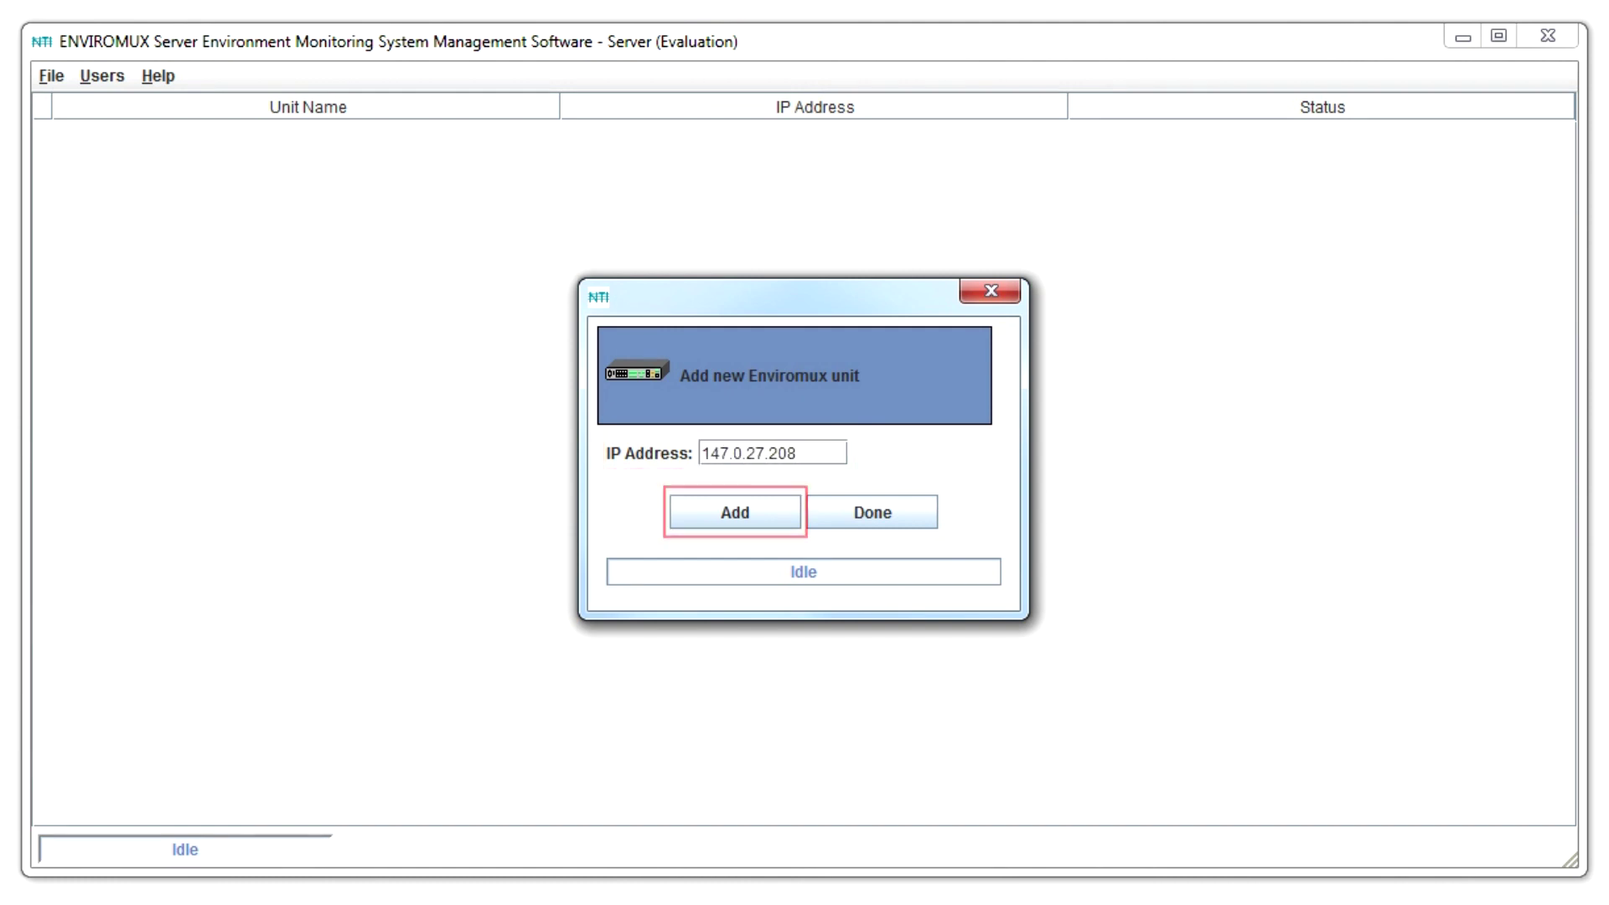
key("space")
type("147")
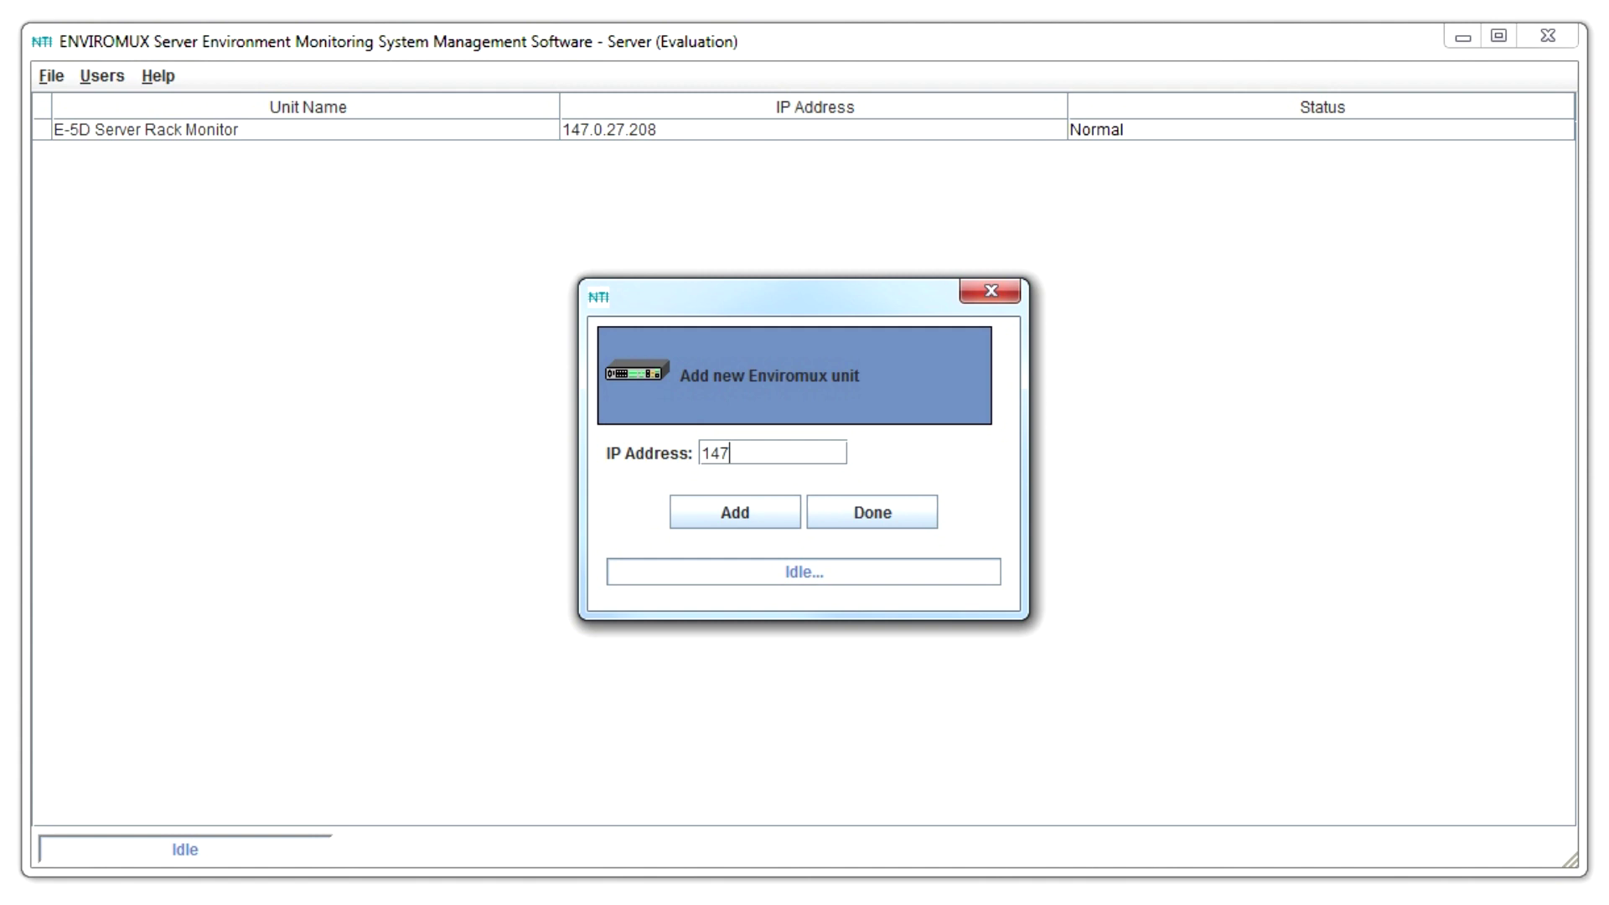
type(".0.27.20")
type("7")
key("Tab")
key("space")
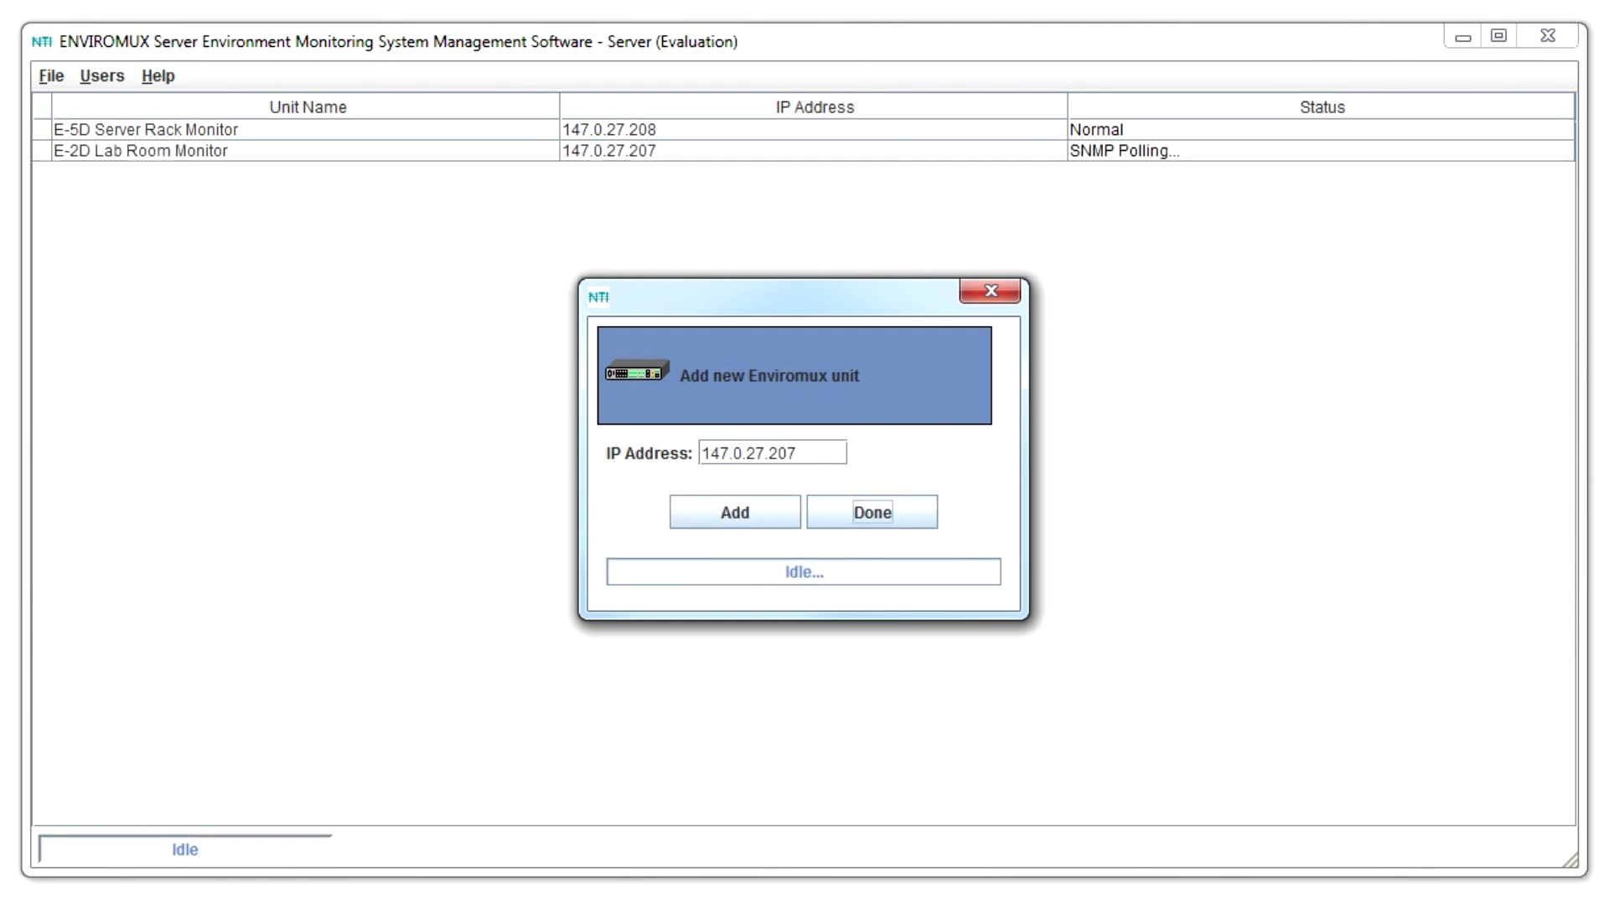
Add the units at 147.0.27.197, 147.0.27.206 and 147.0.27.205
type("147.0.27.197")
key("Tab")
key("space")
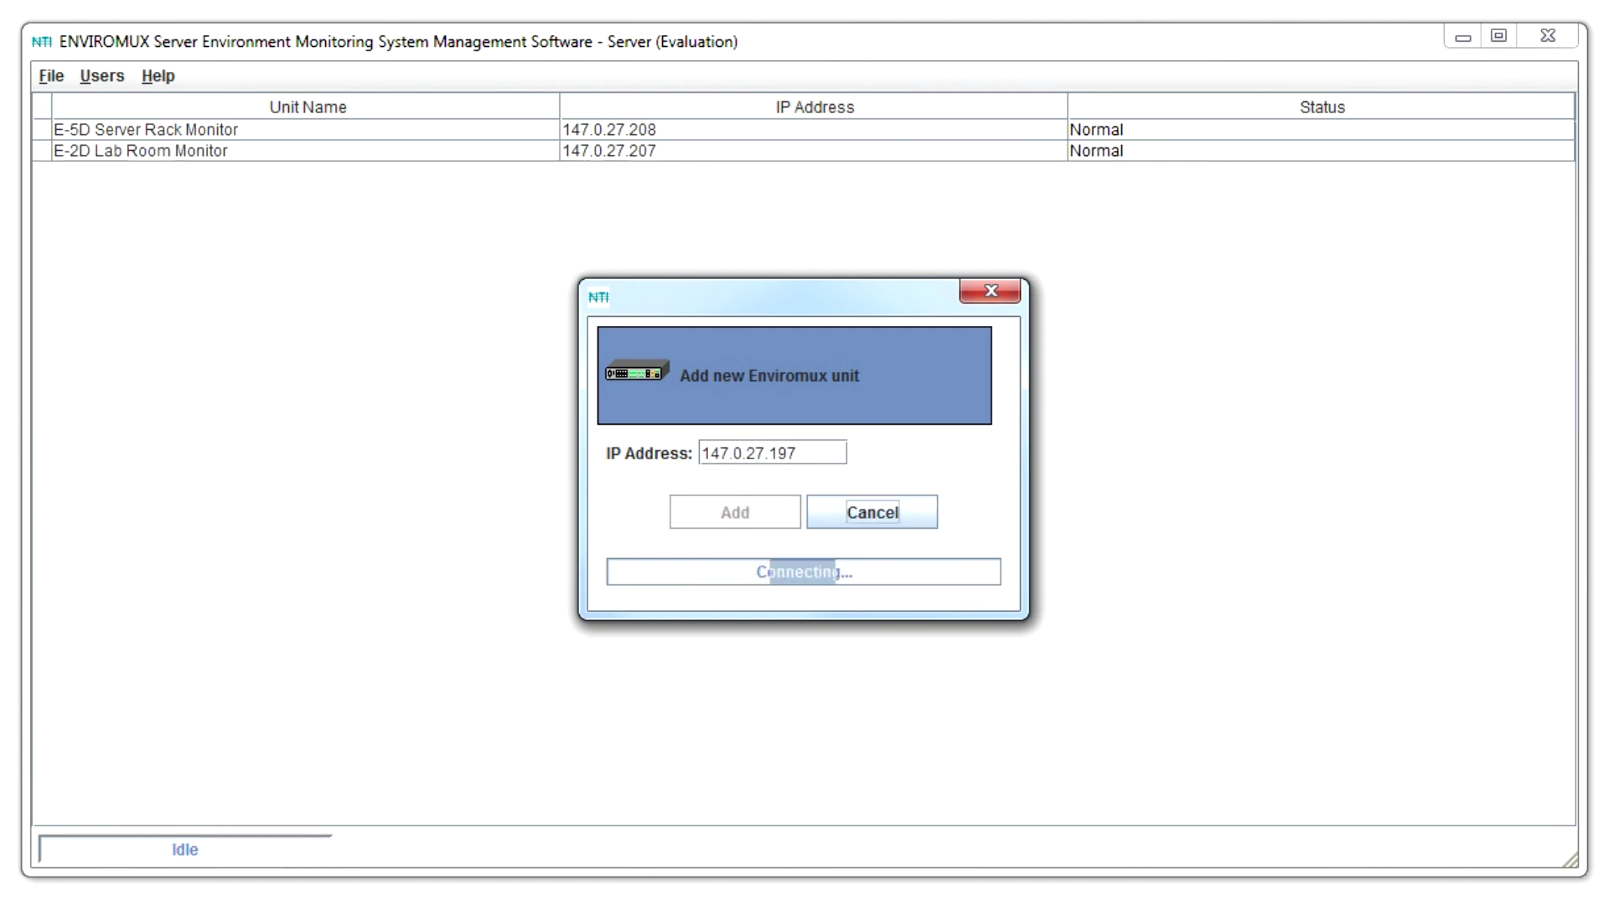
type("147.0.27.206")
key("Tab")
key("space")
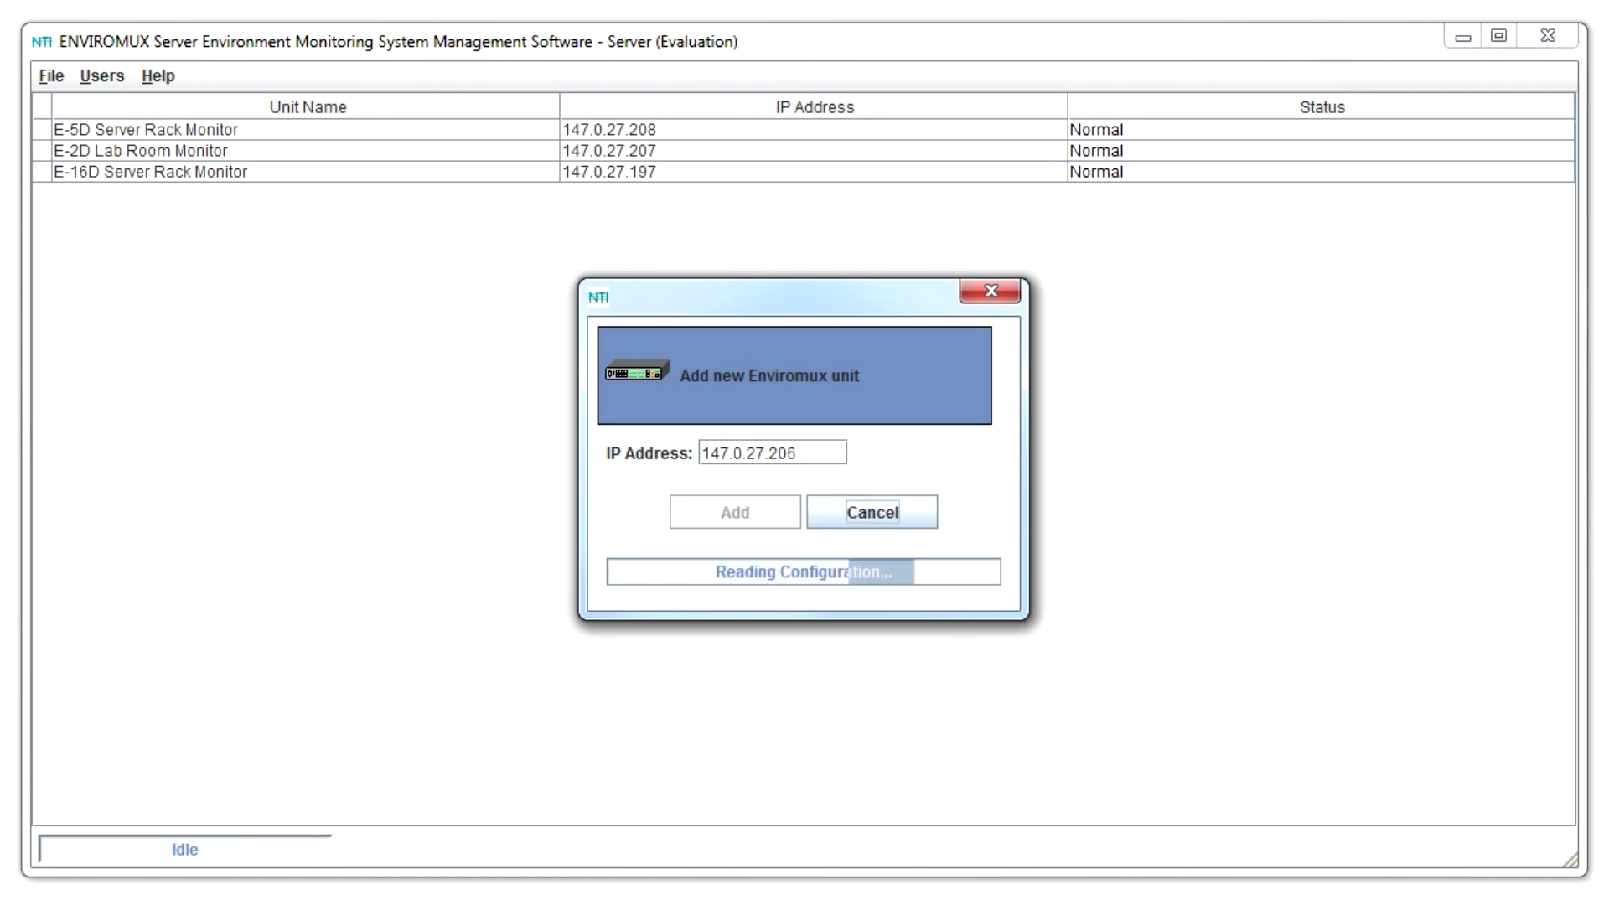
type("147.0.27.205")
key("Tab")
key("space")
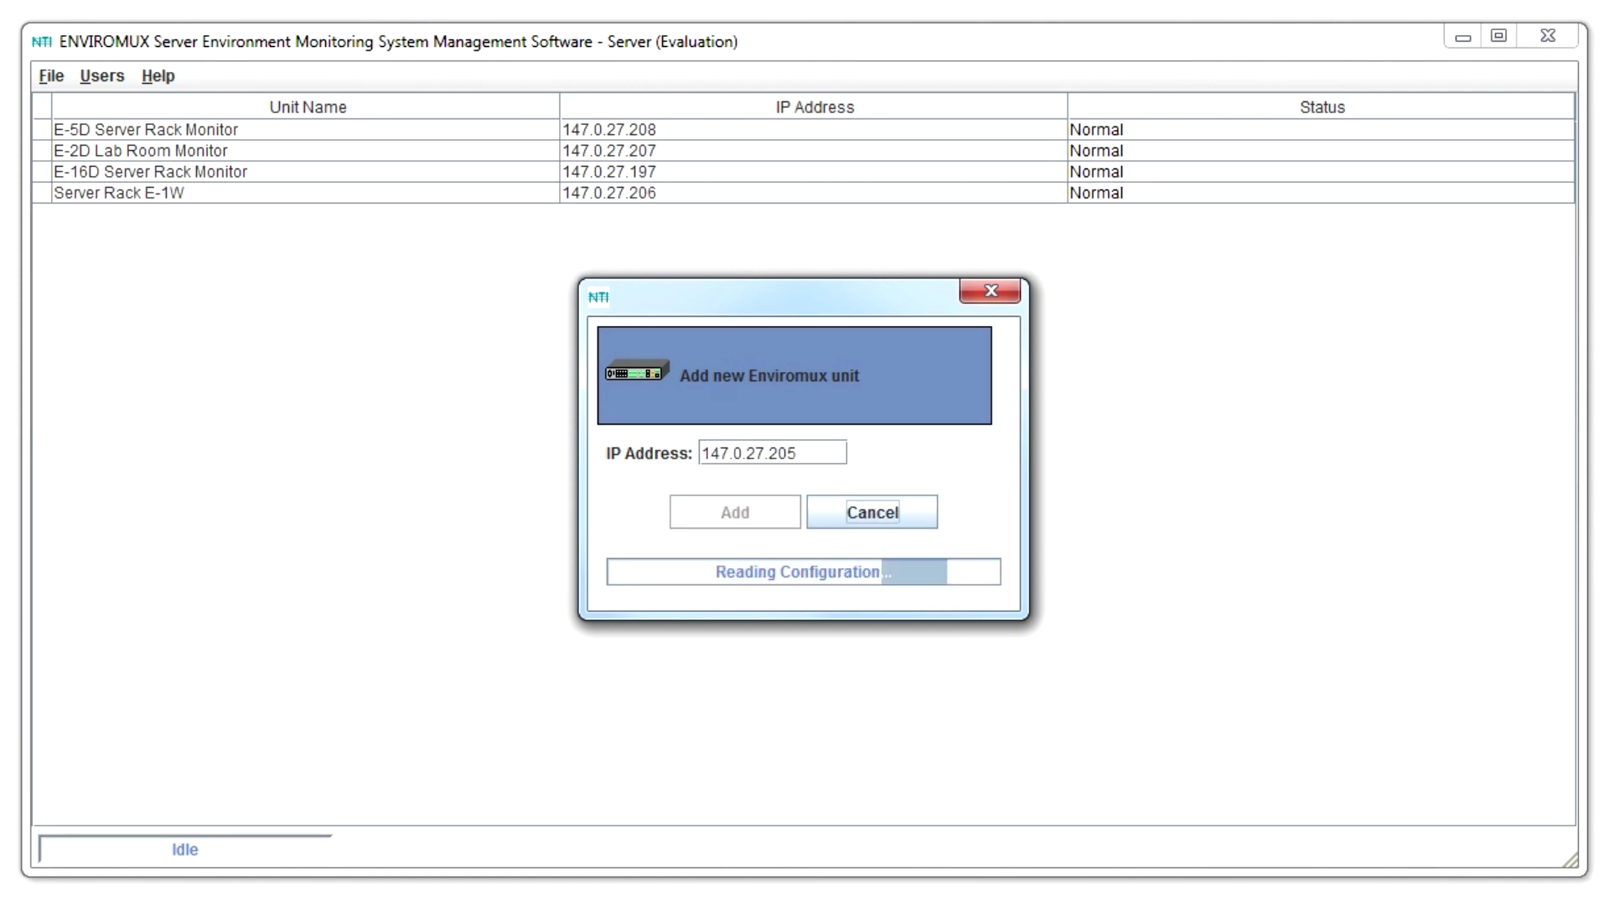
Close the Add Unit dialog and reload the Not Responding Server Rack E-MICRO unit
key("space")
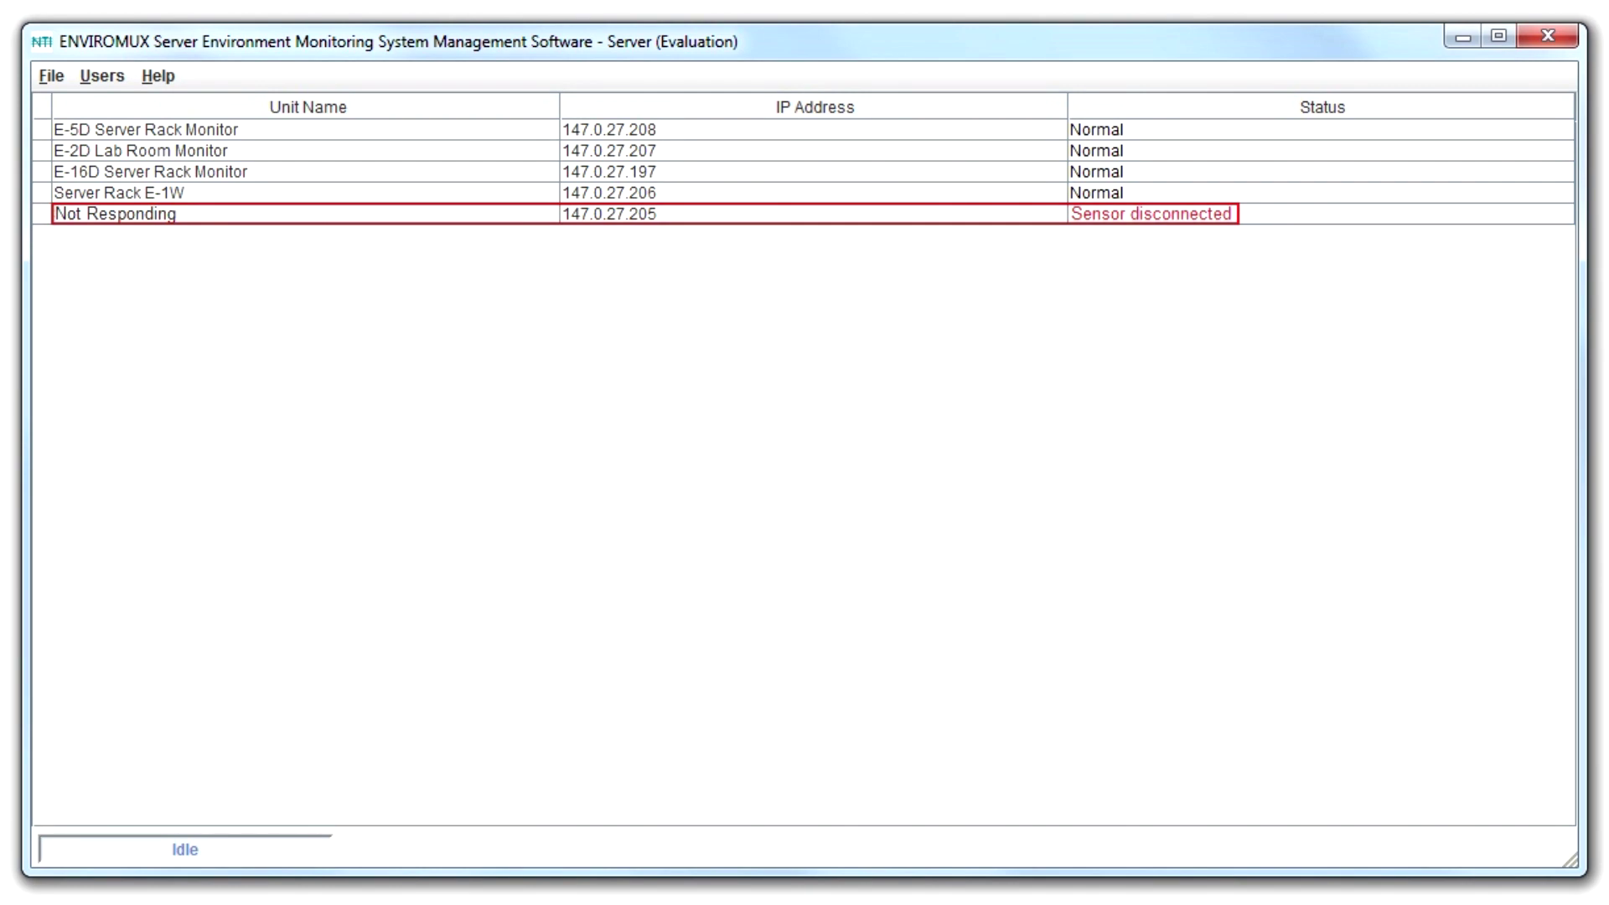
right_click(185, 220)
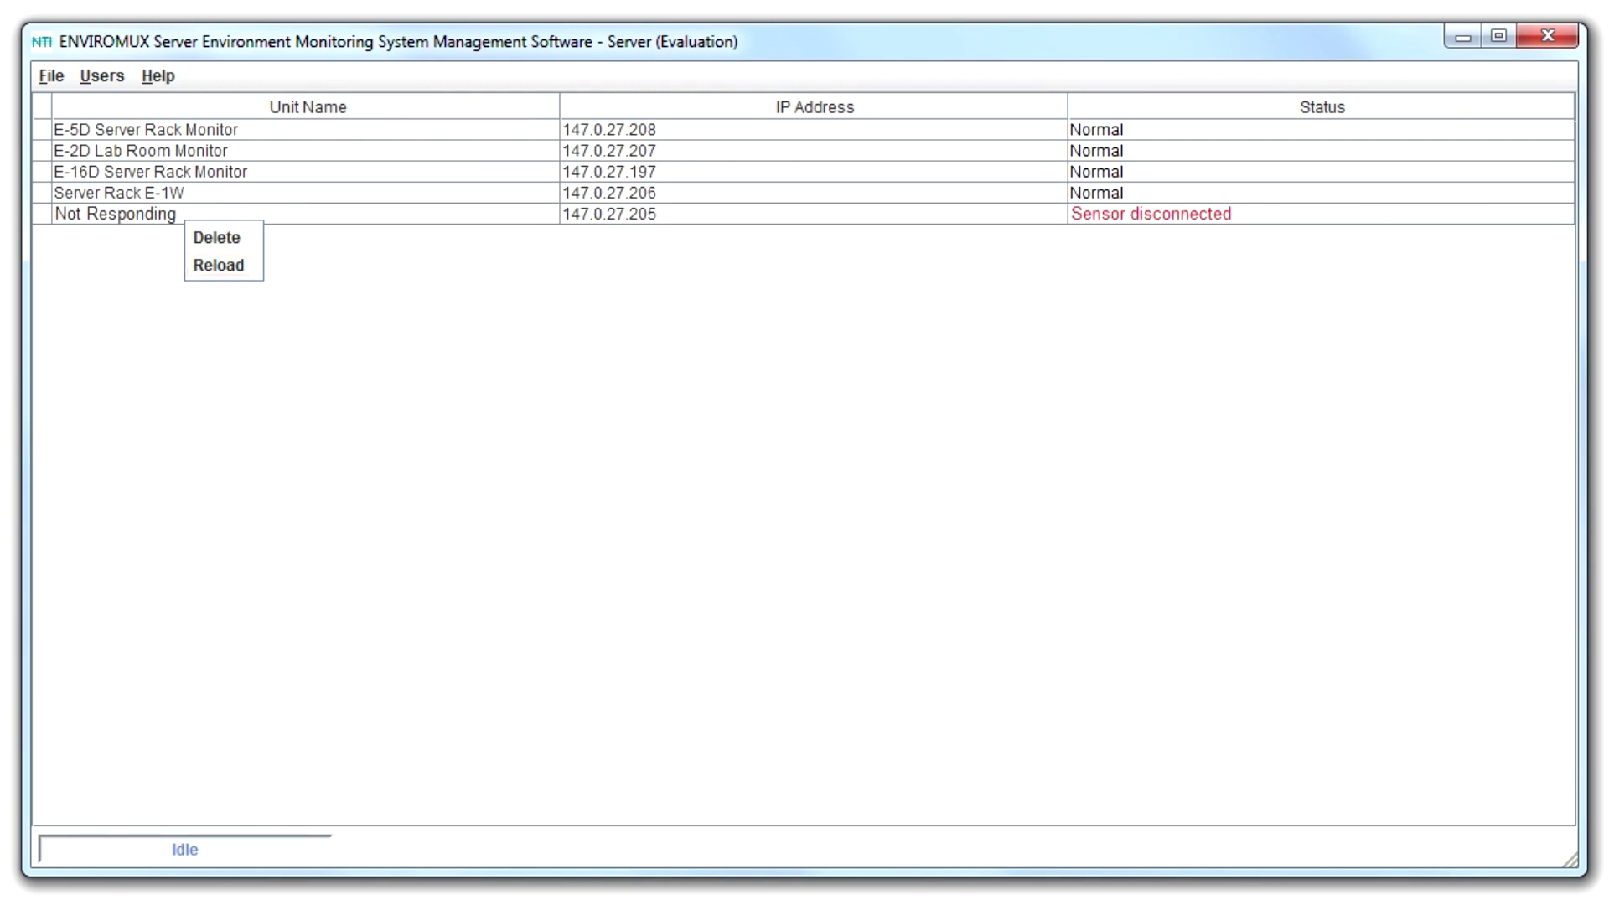
left_click(218, 265)
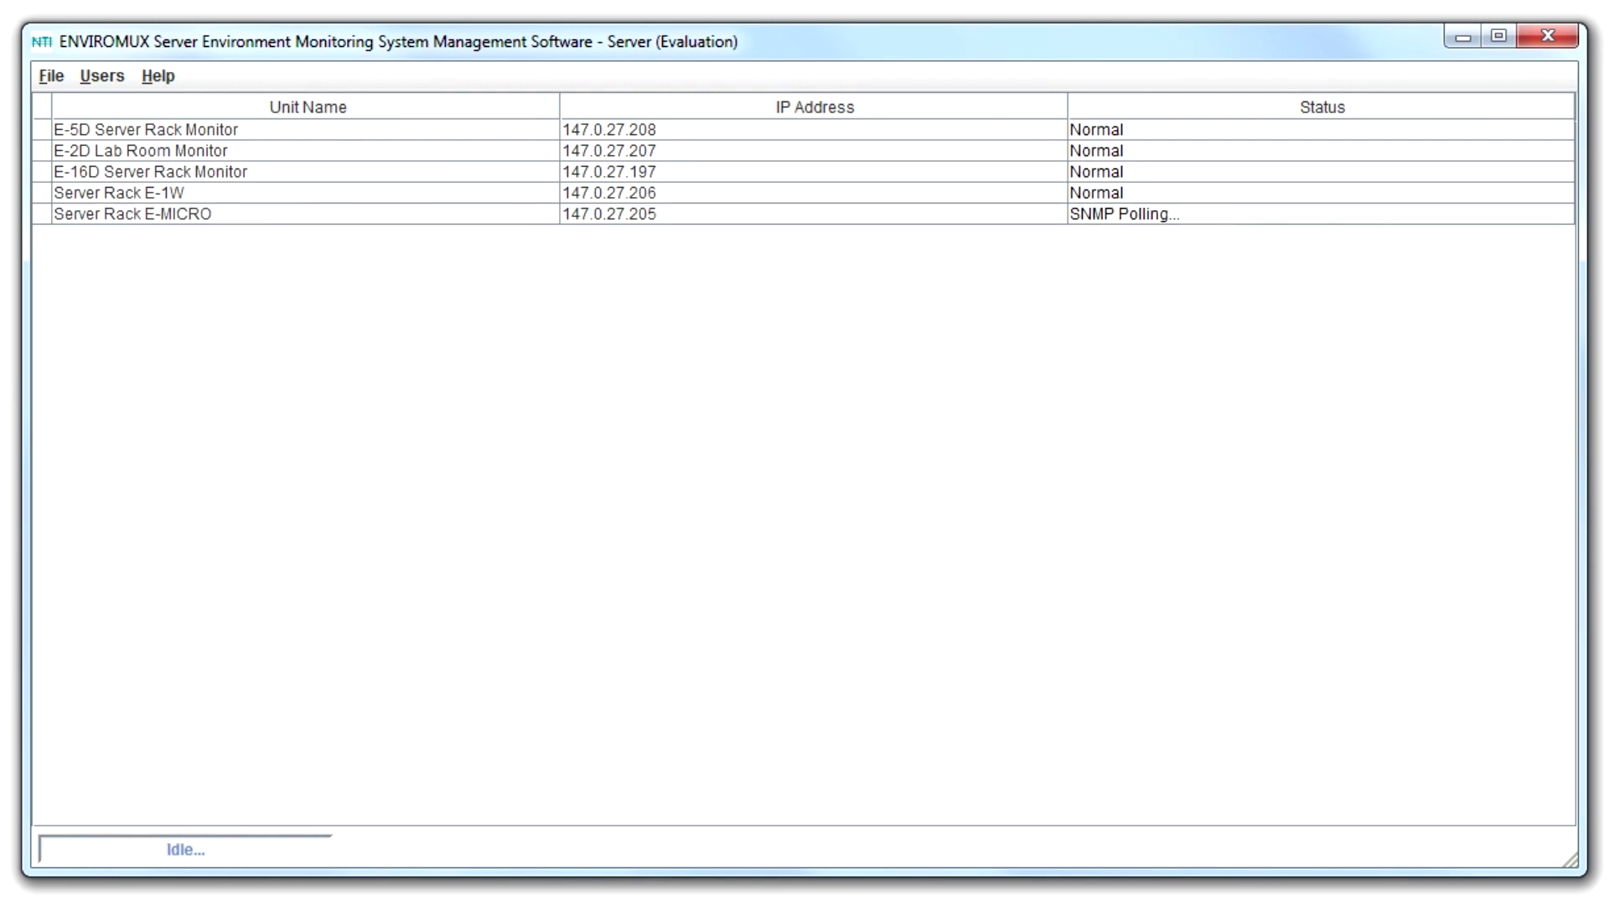
Create user NTI with a password and Administrative Rights
key("alt+u")
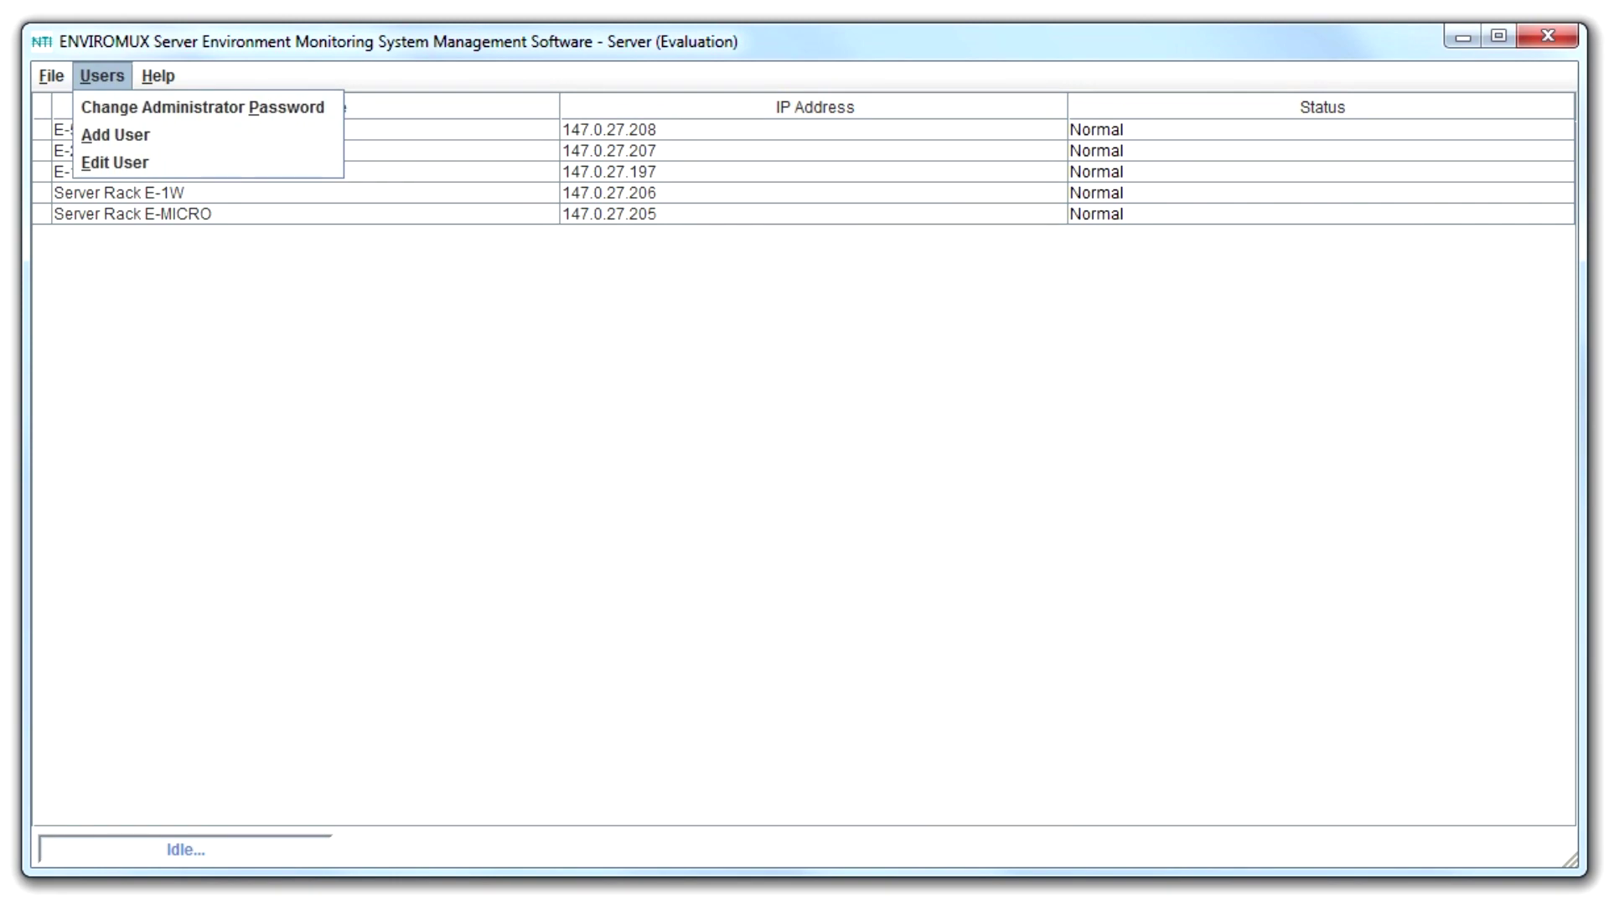
type("aNTI")
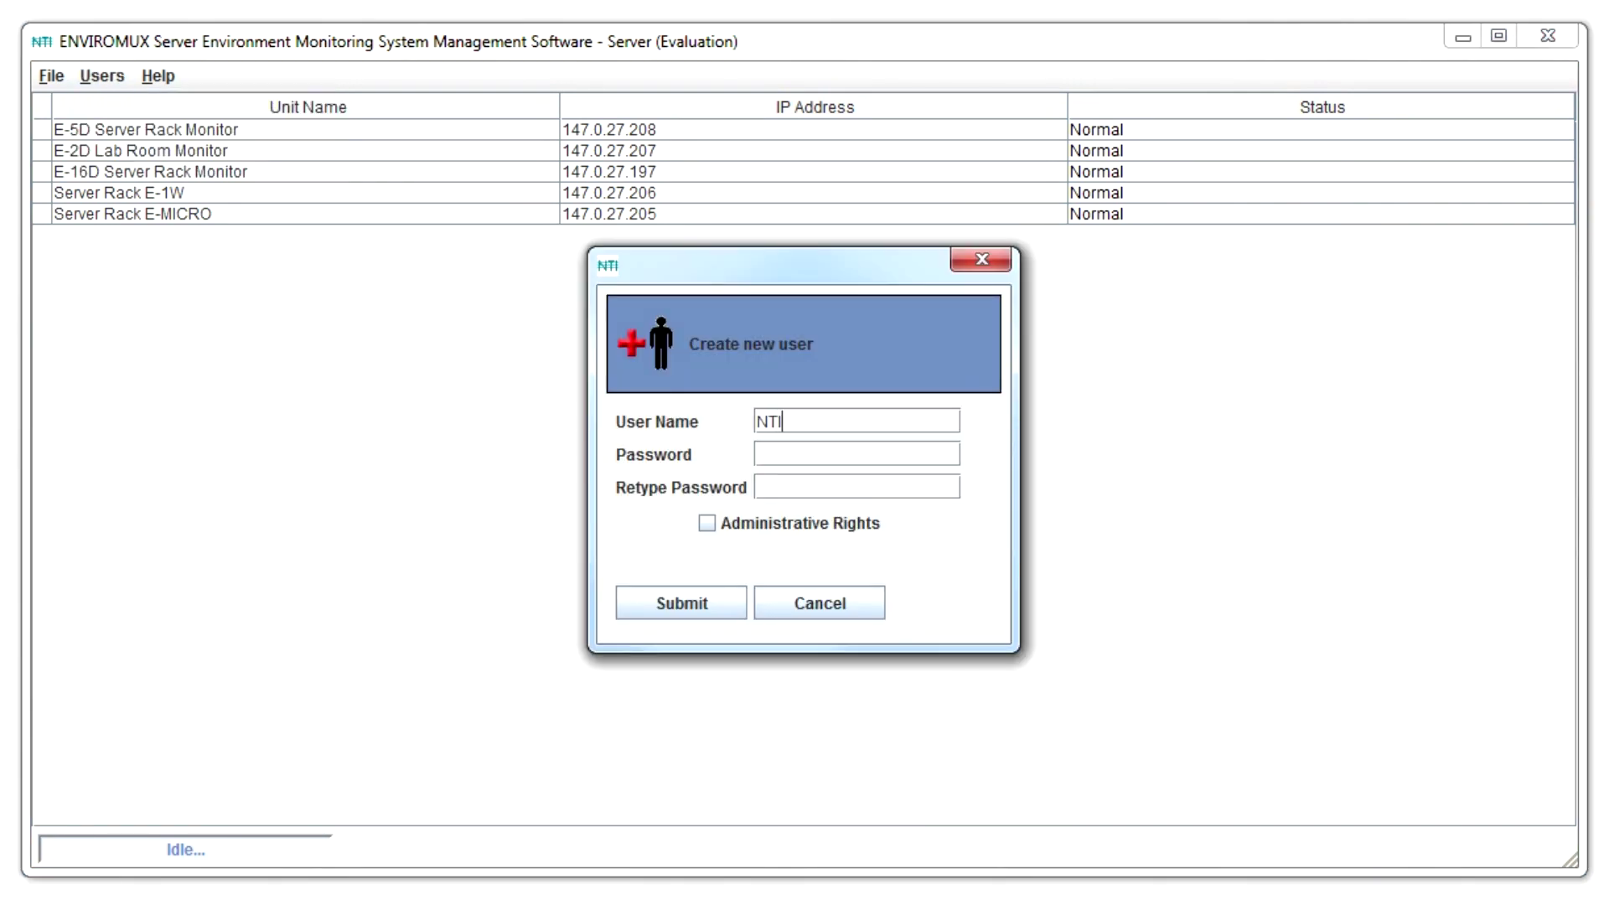
type("ti")
key("Tab")
key("space")
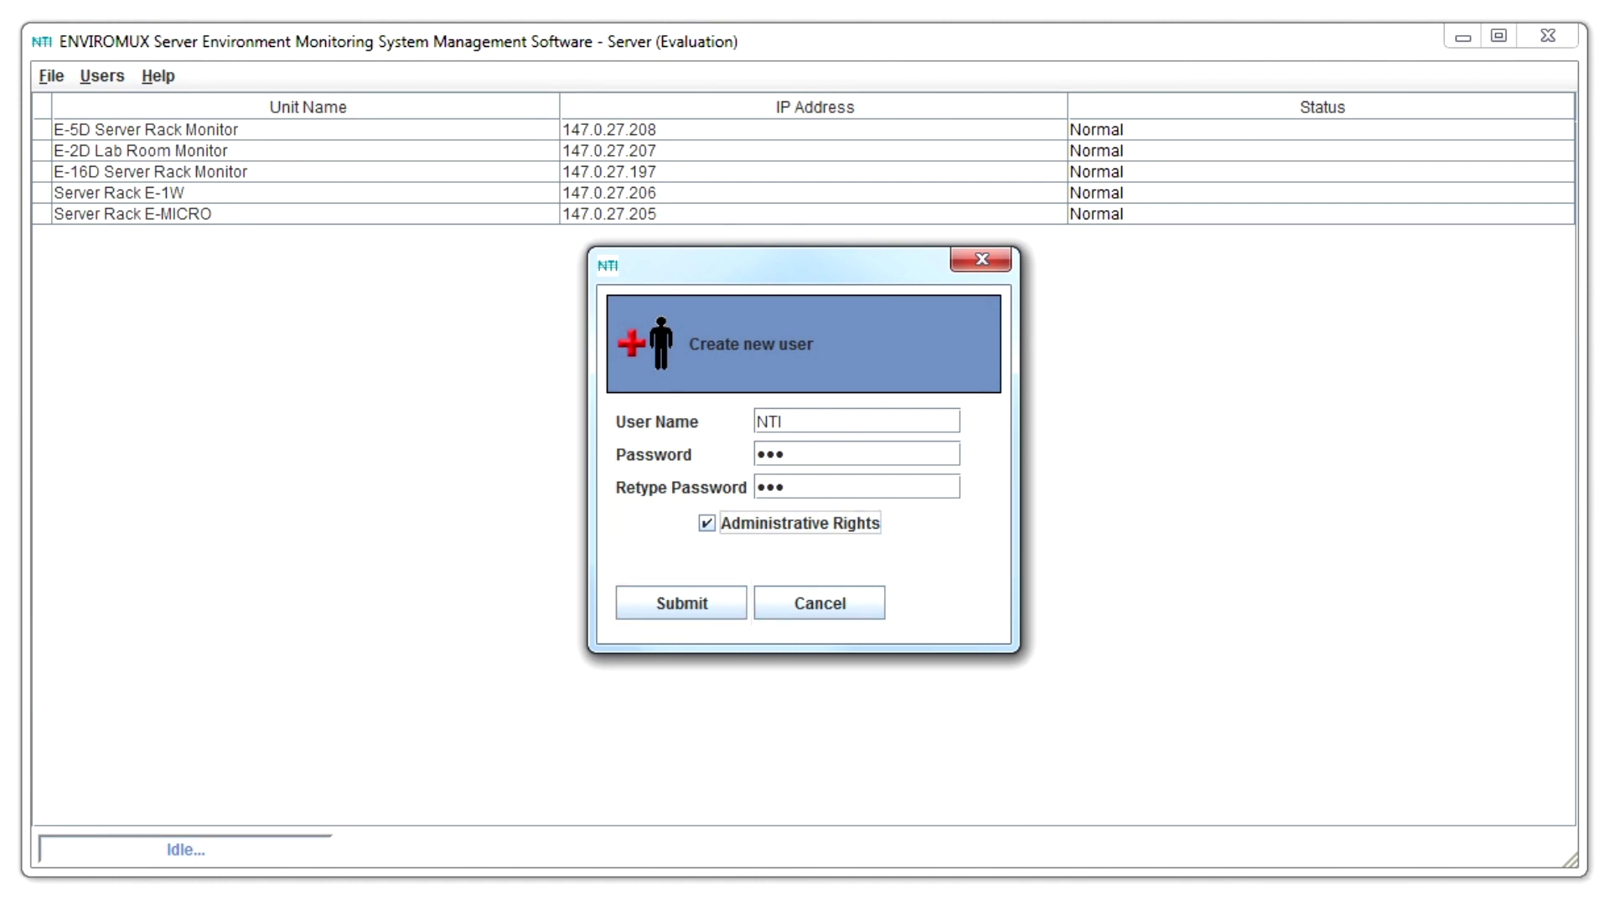
key("Return")
Review the user list under Users > Edit User, then close it
key("alt+u")
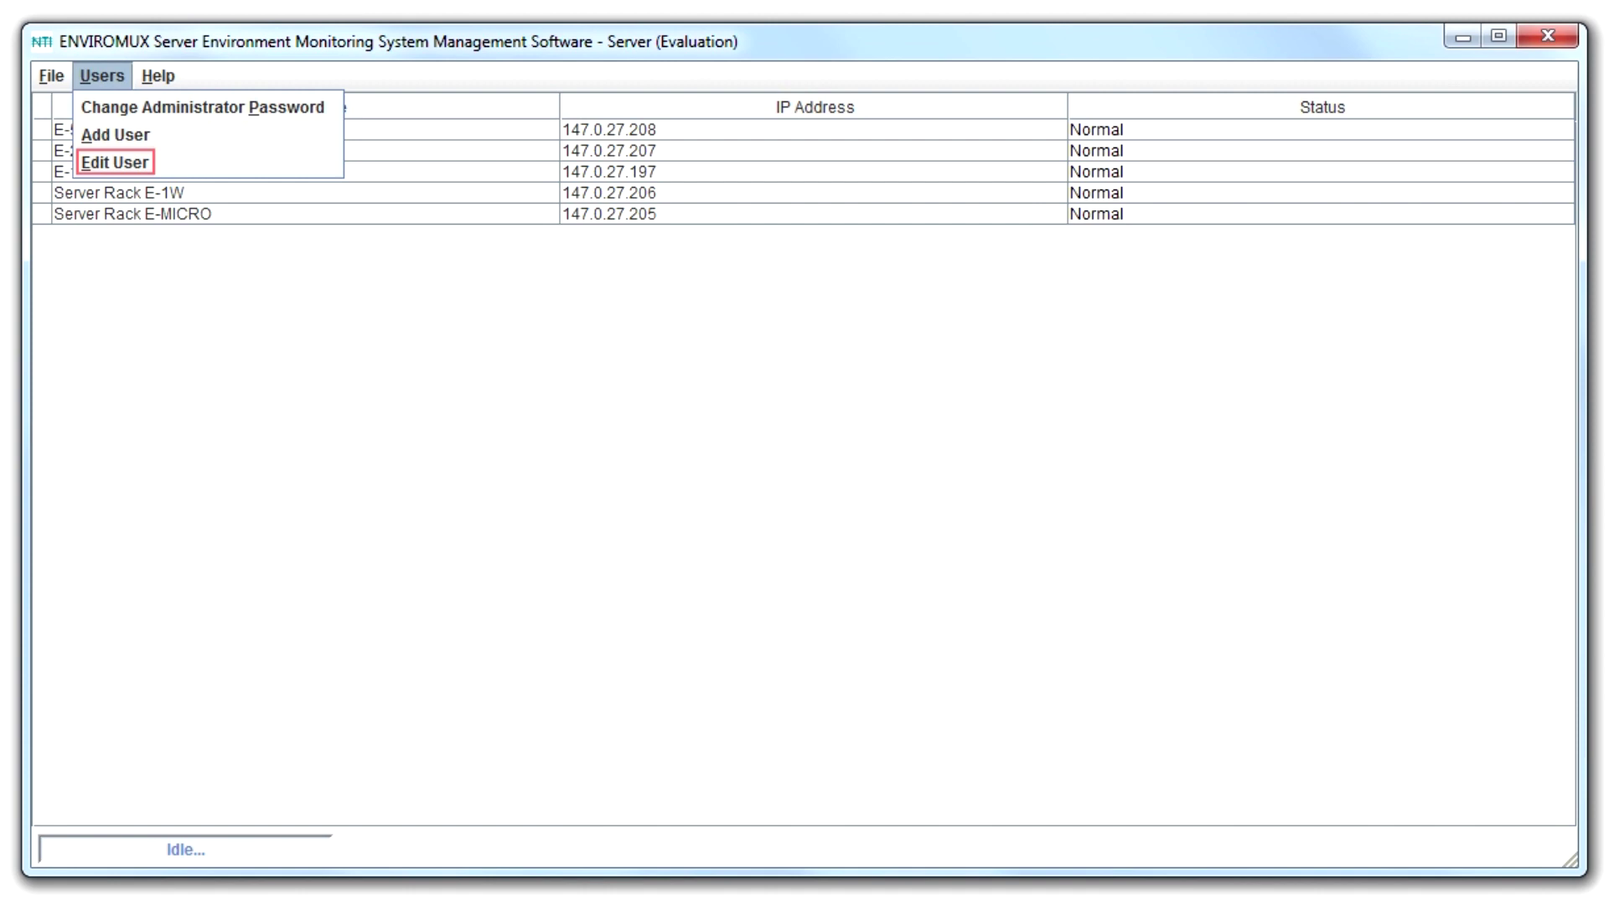
key("e")
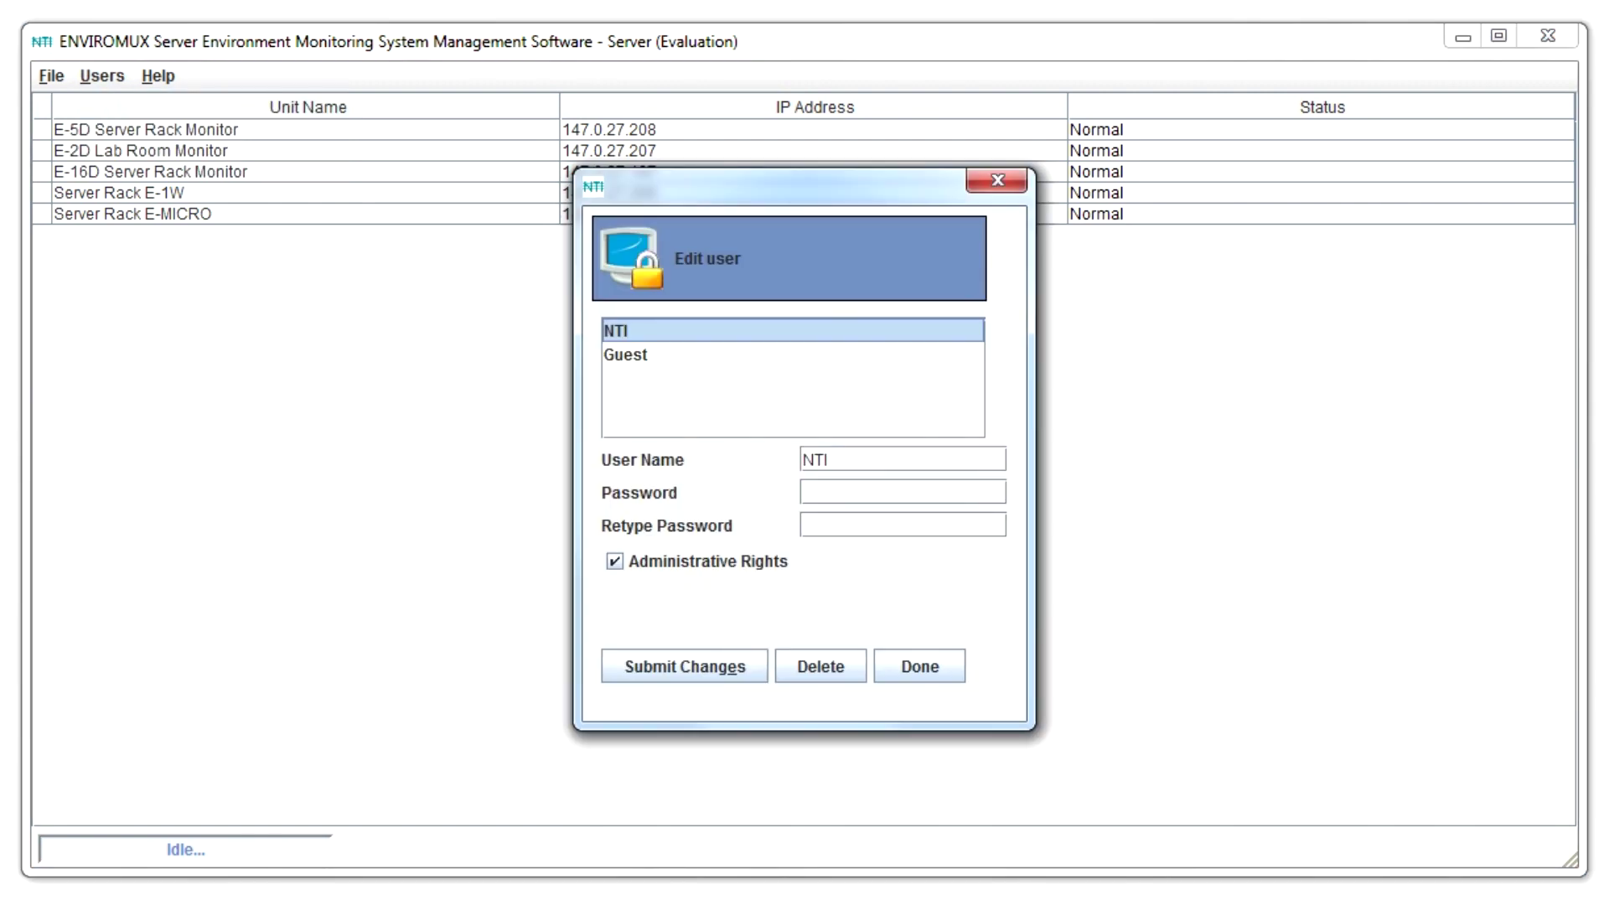
key("Escape")
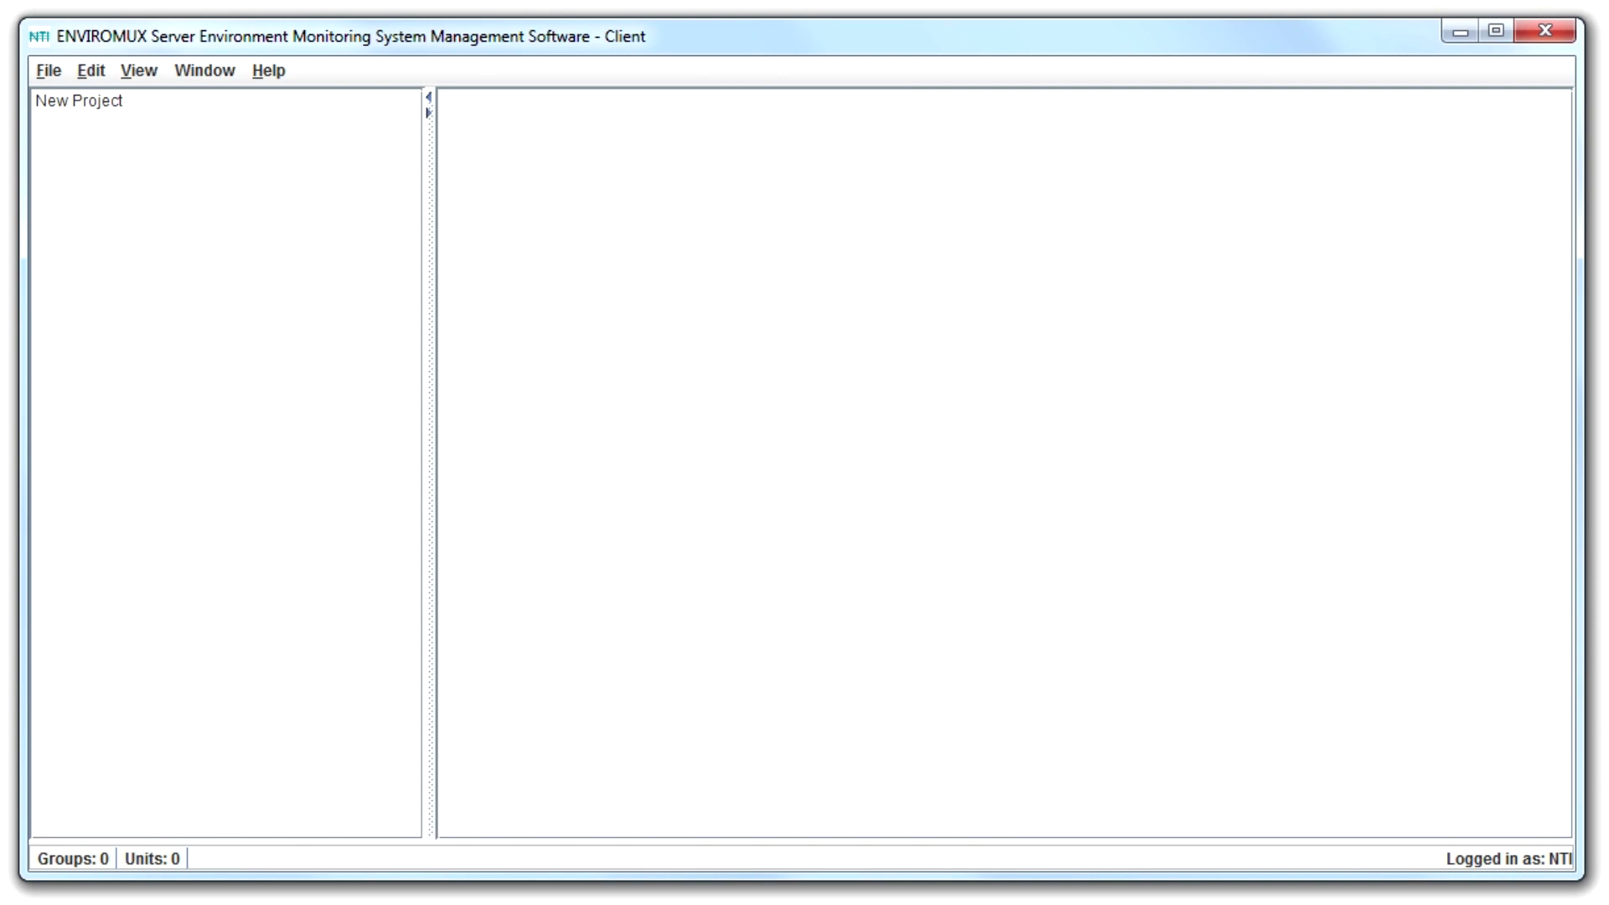
Create a new project and add a first group containing E-16D Server Rack Monitor
key("alt+f")
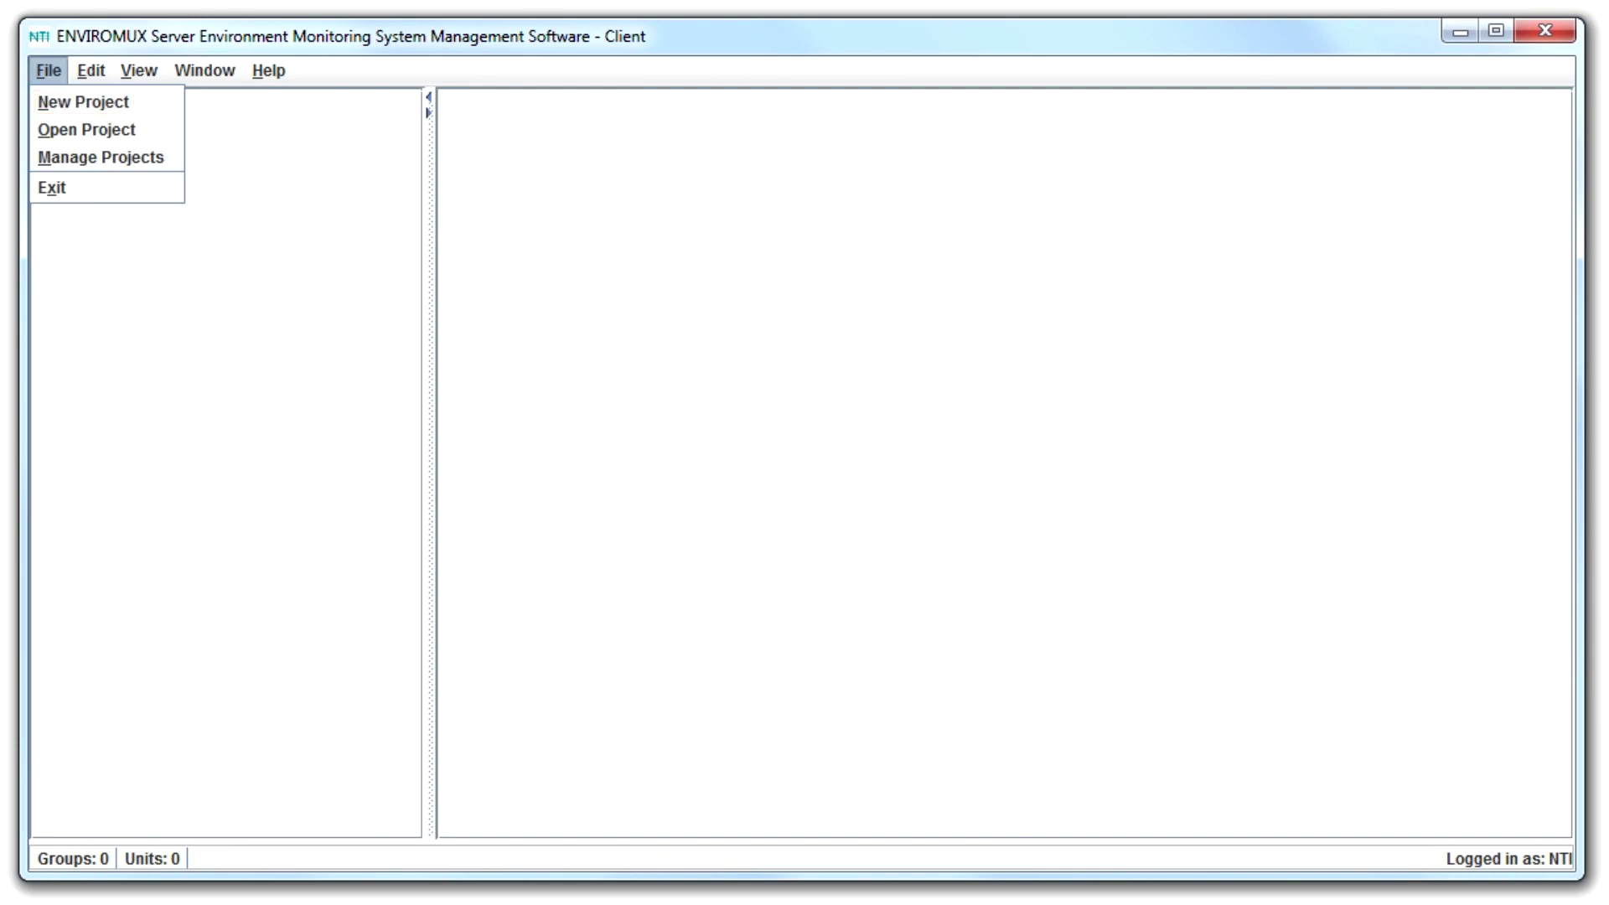
key("n")
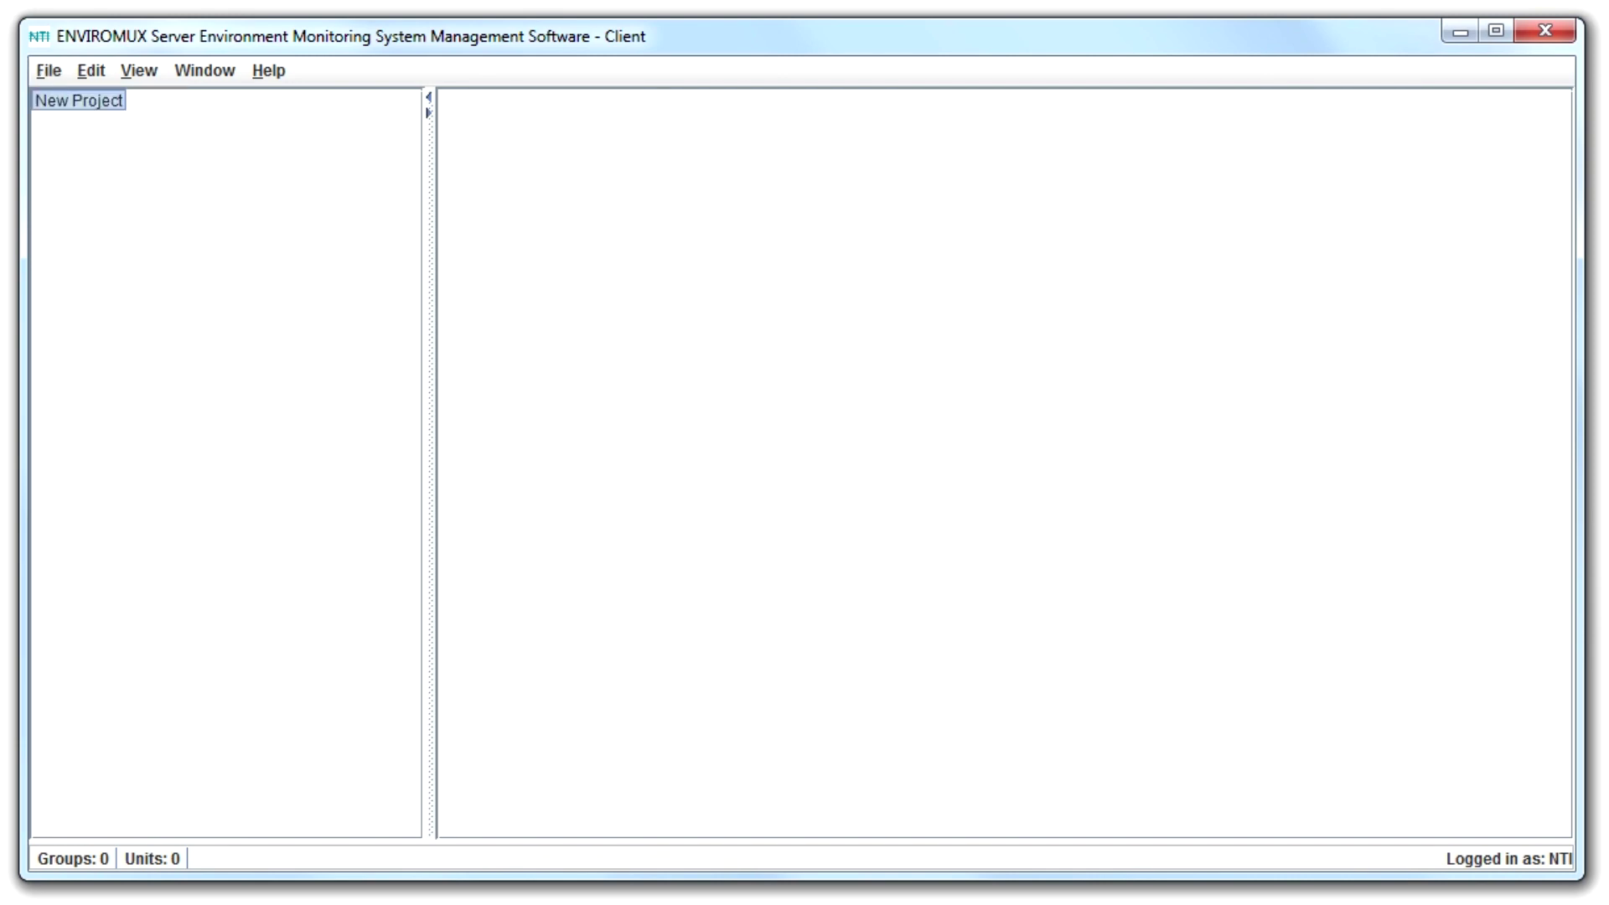
key("alt+e")
key("Return")
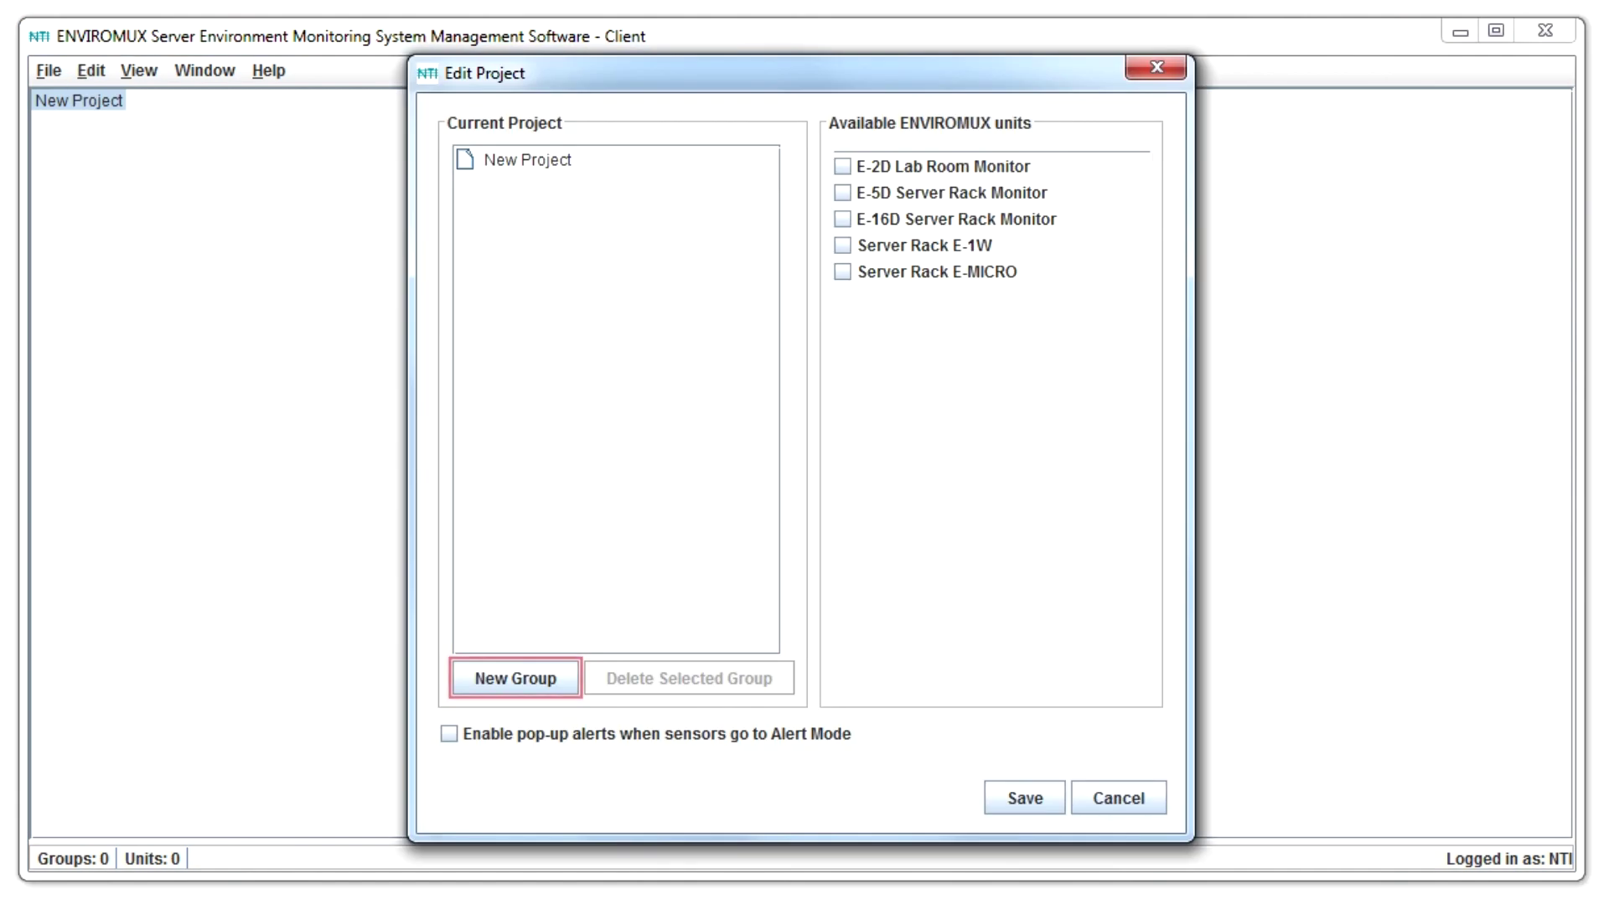
key("space")
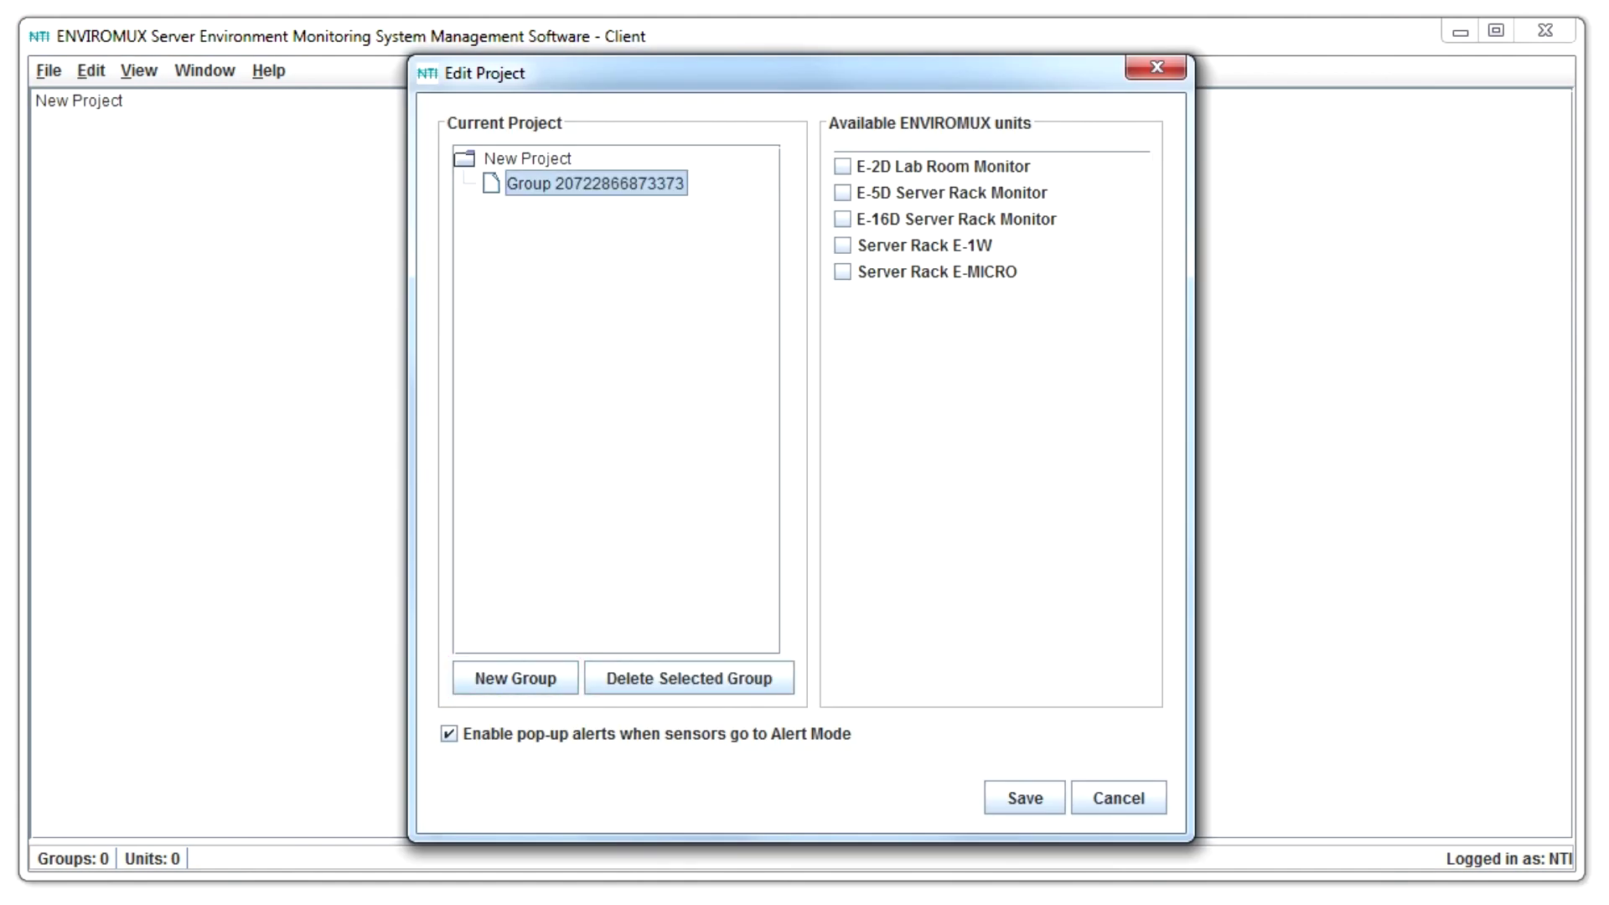
key("space")
Add a second group with E-5D and E-2D, a third with E-MICRO and E-1W, and save
key("Tab")
key("space")
key("space")
key("Up")
key("space")
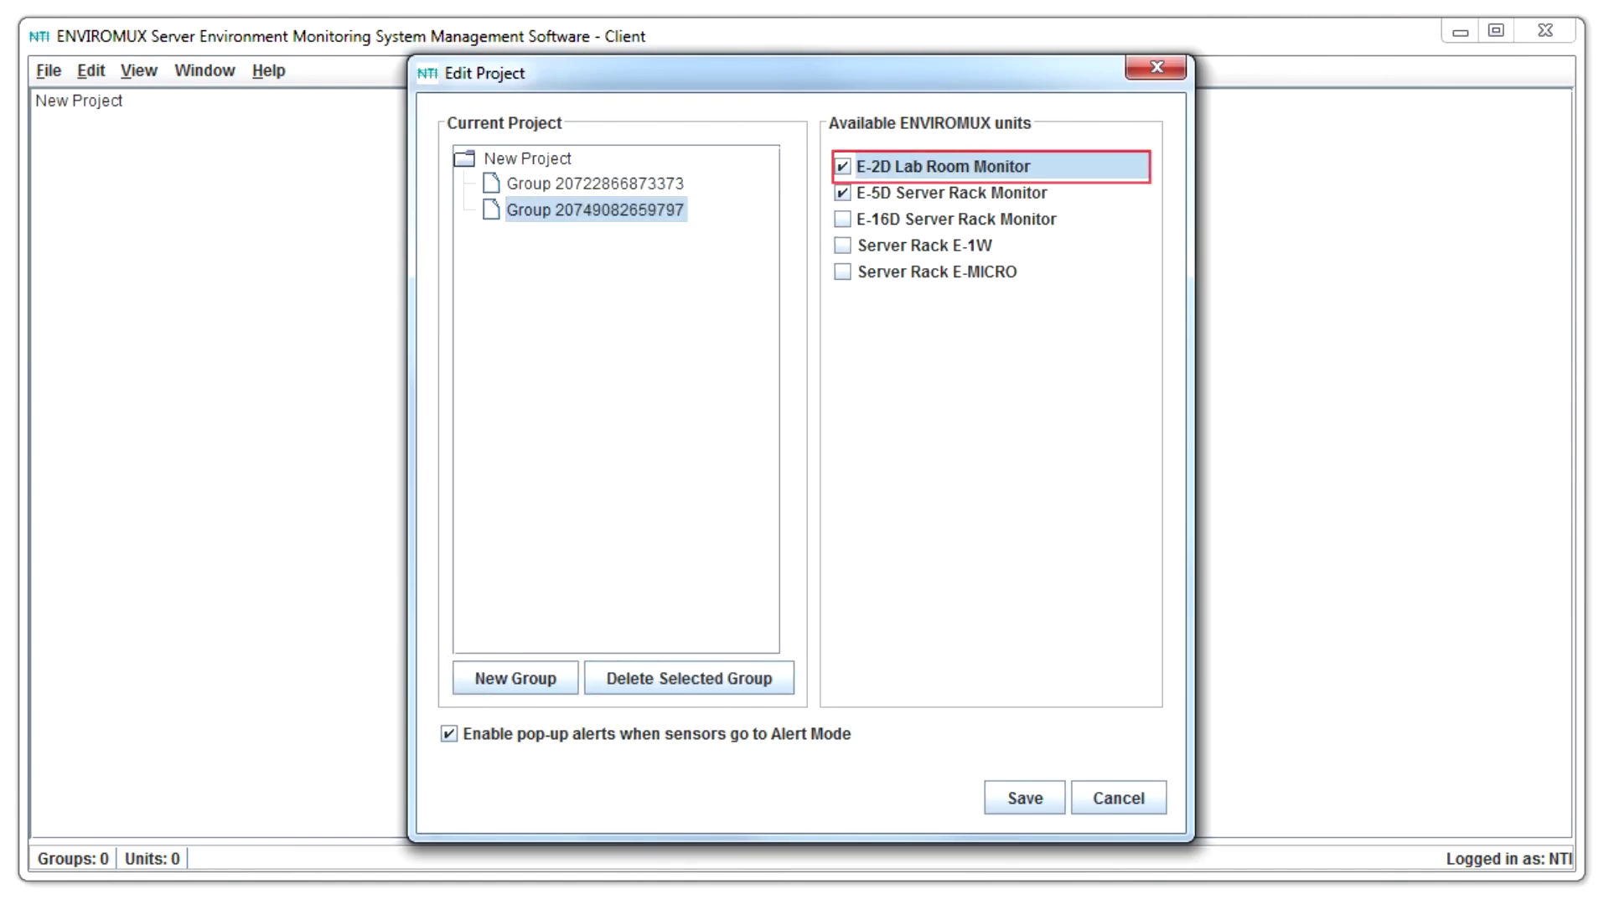
key("shift+Tab")
key("space")
key("Tab")
key("Down")
key("Down")
key("Down")
key("space")
key("Down")
key("space")
key("Tab")
key("space")
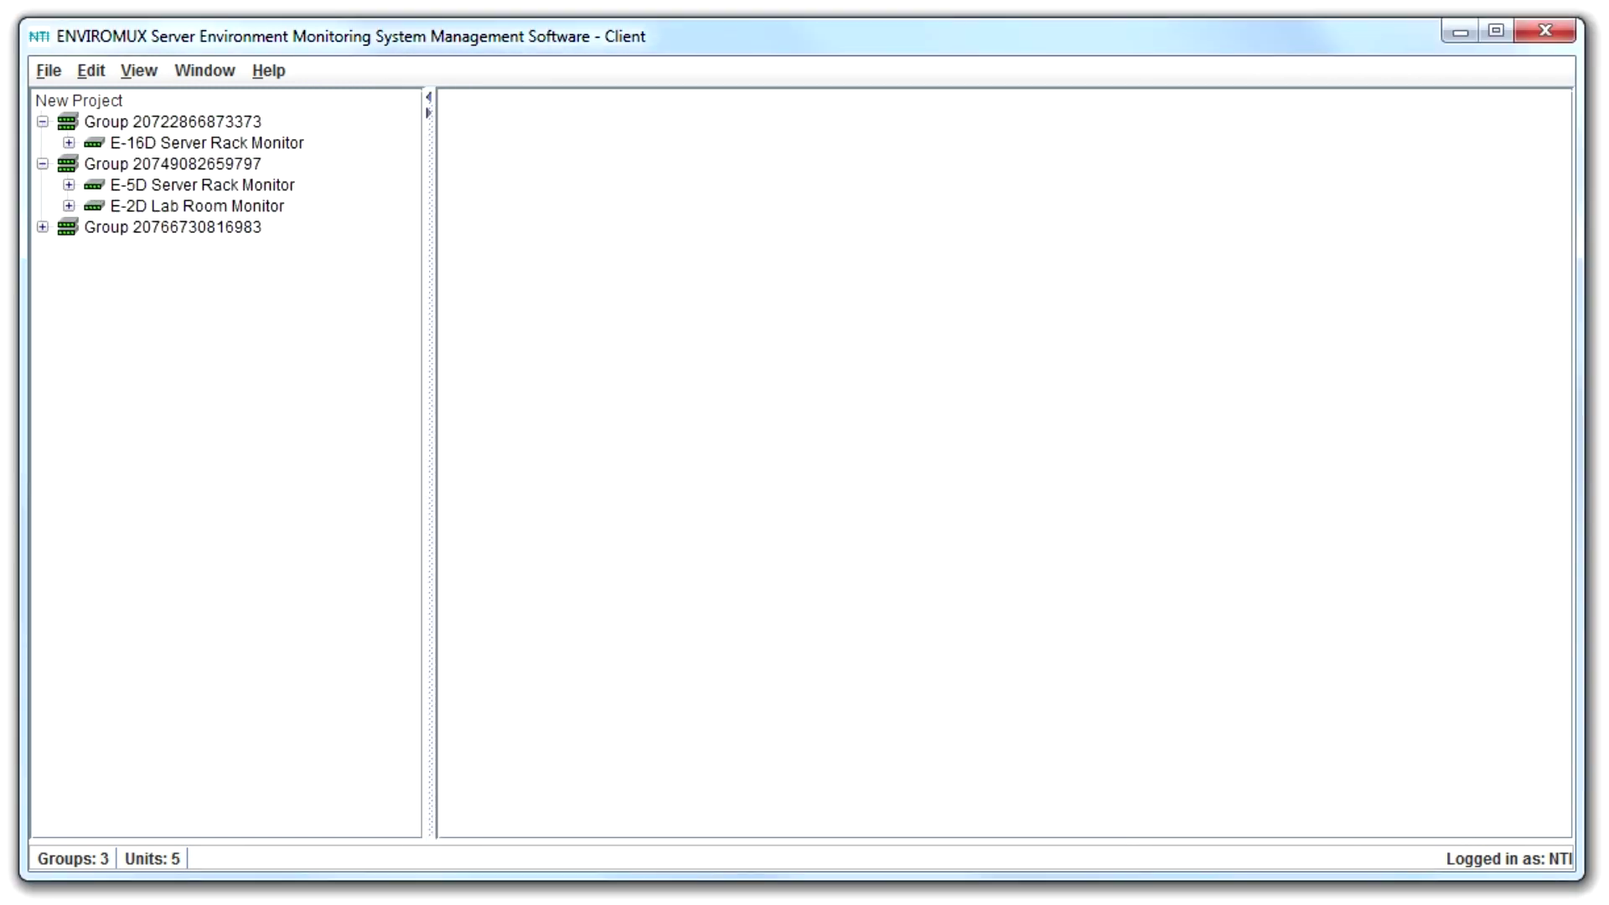
View the E-16D Server Rack Monitor's sensor summary, then close it
key("shift+F10")
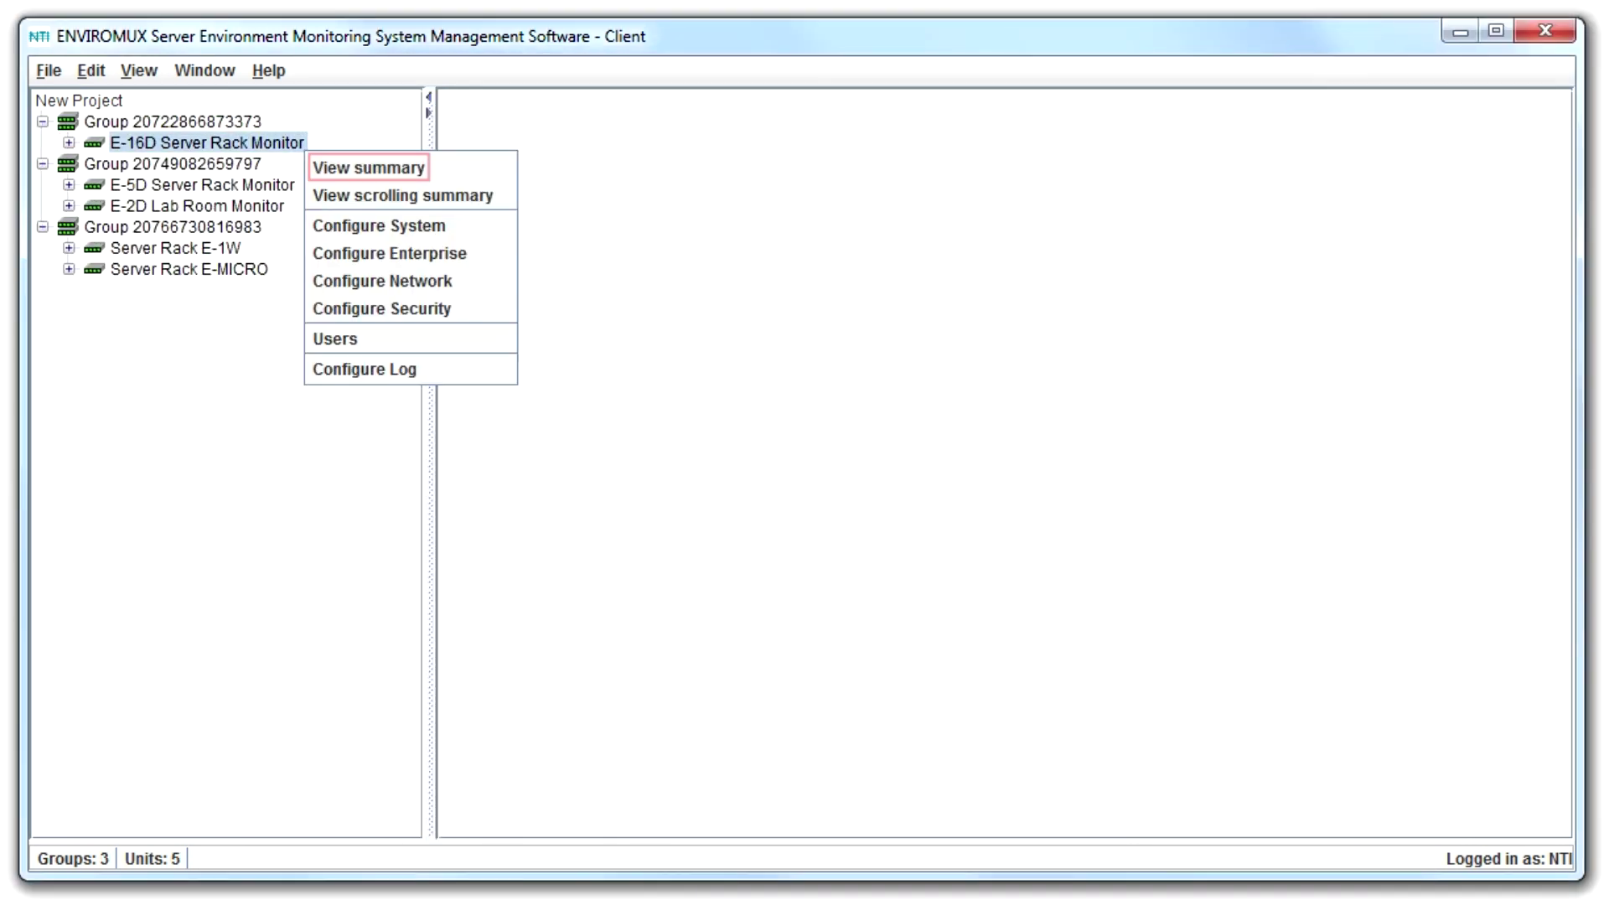
key("Return")
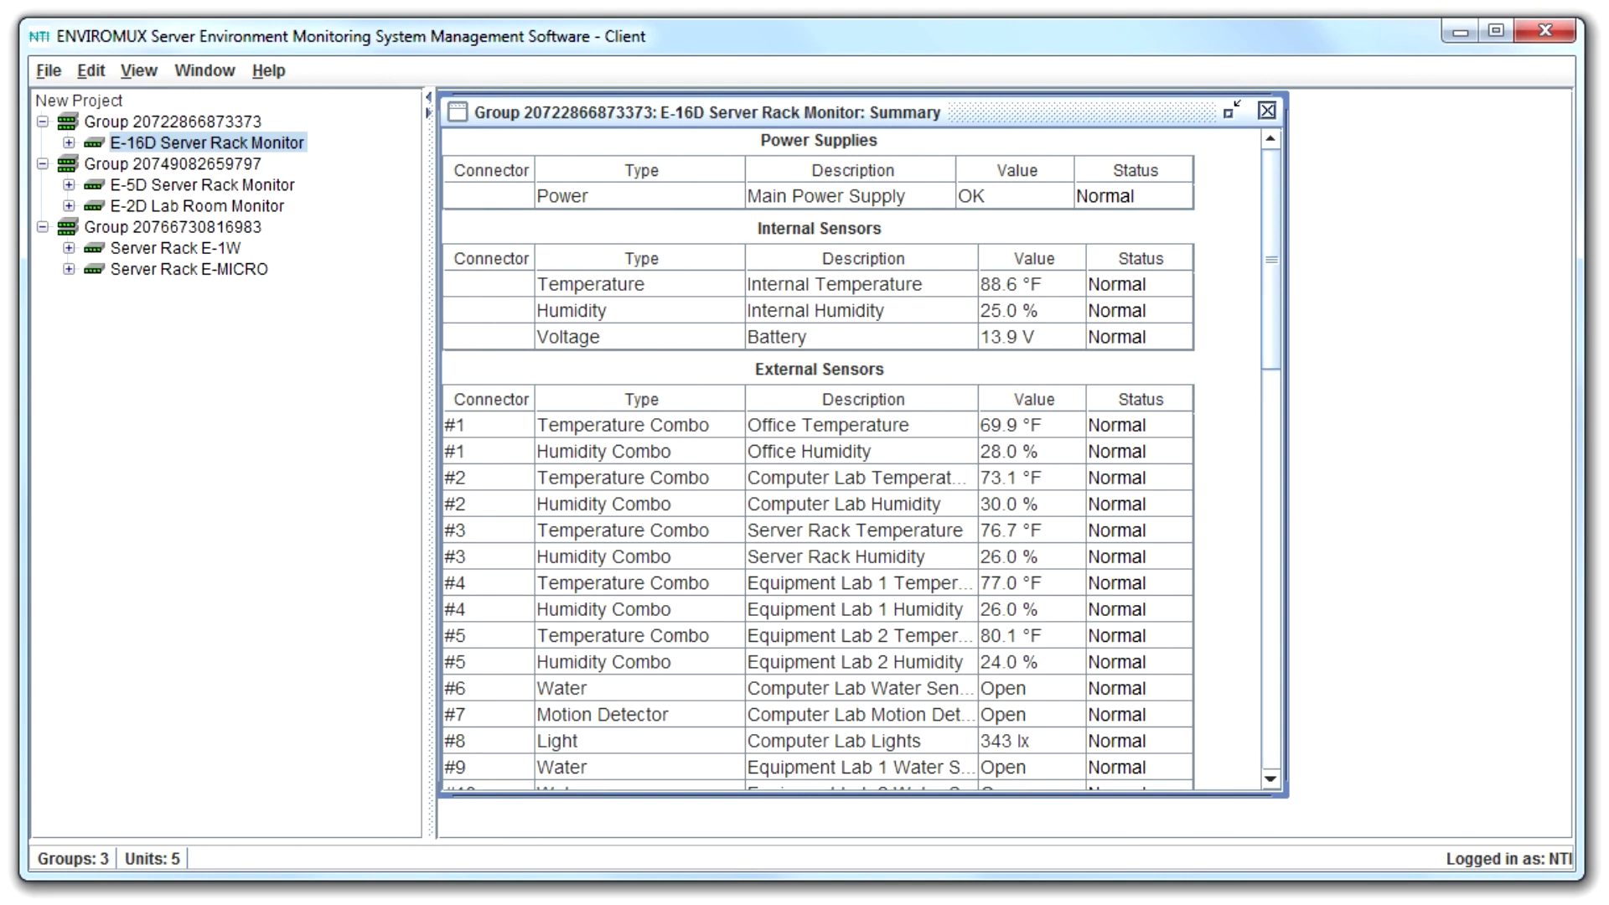
scroll(1280, 786, "down", 10)
key("ctrl+F4")
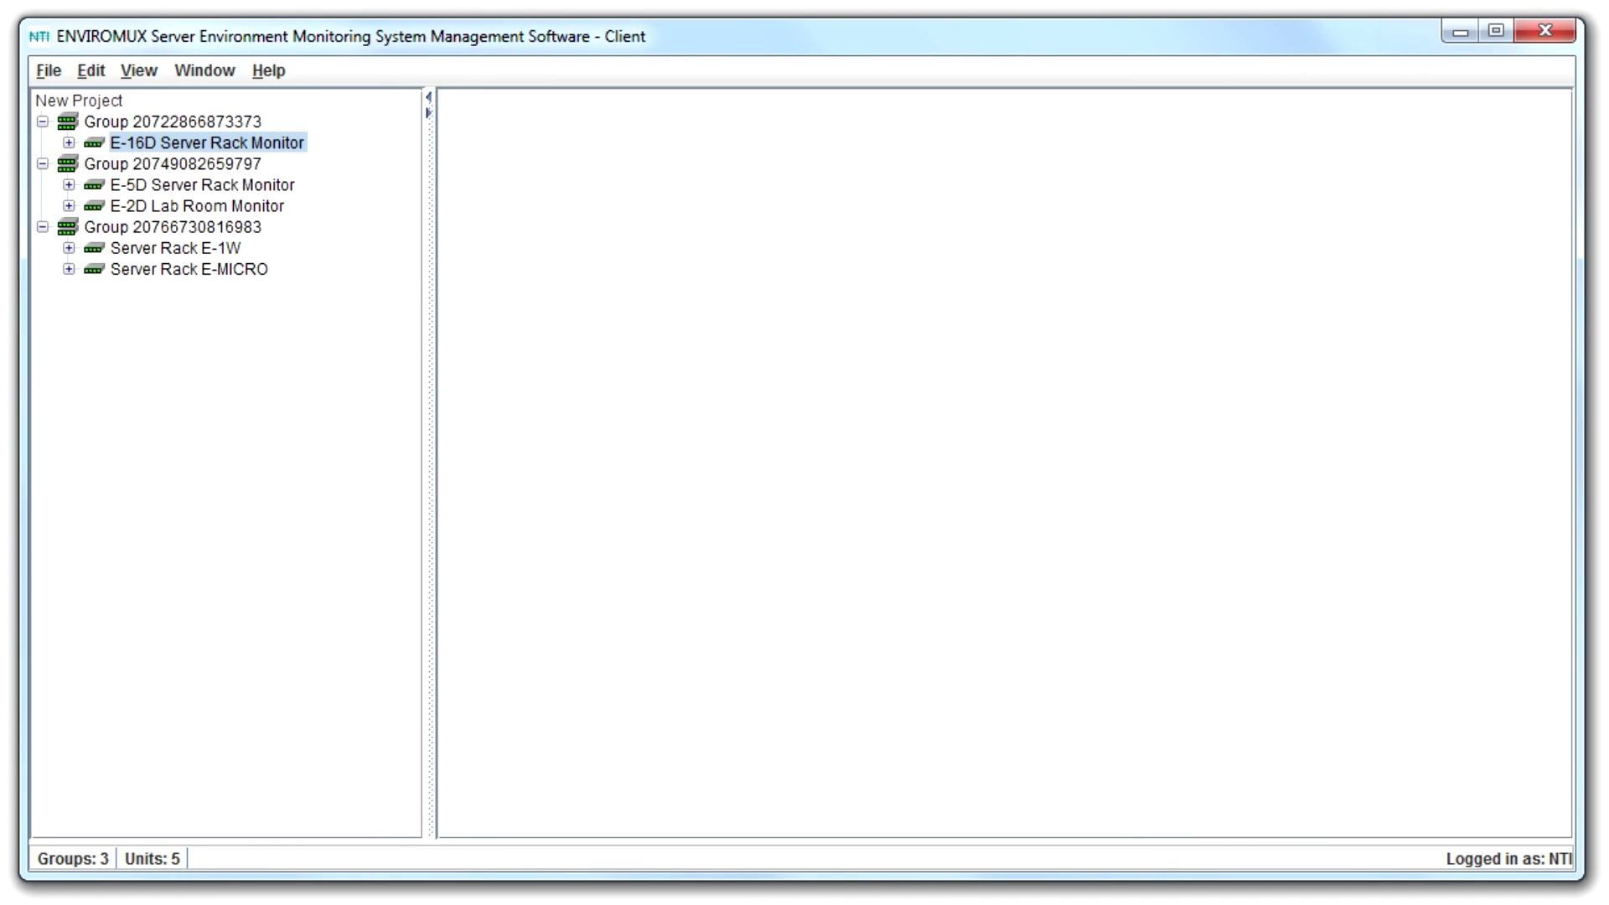
Show the E-16D unit's scrolling summary, system configuration and network configuration
key("shift+F10")
key("Down")
key("Down")
key("Return")
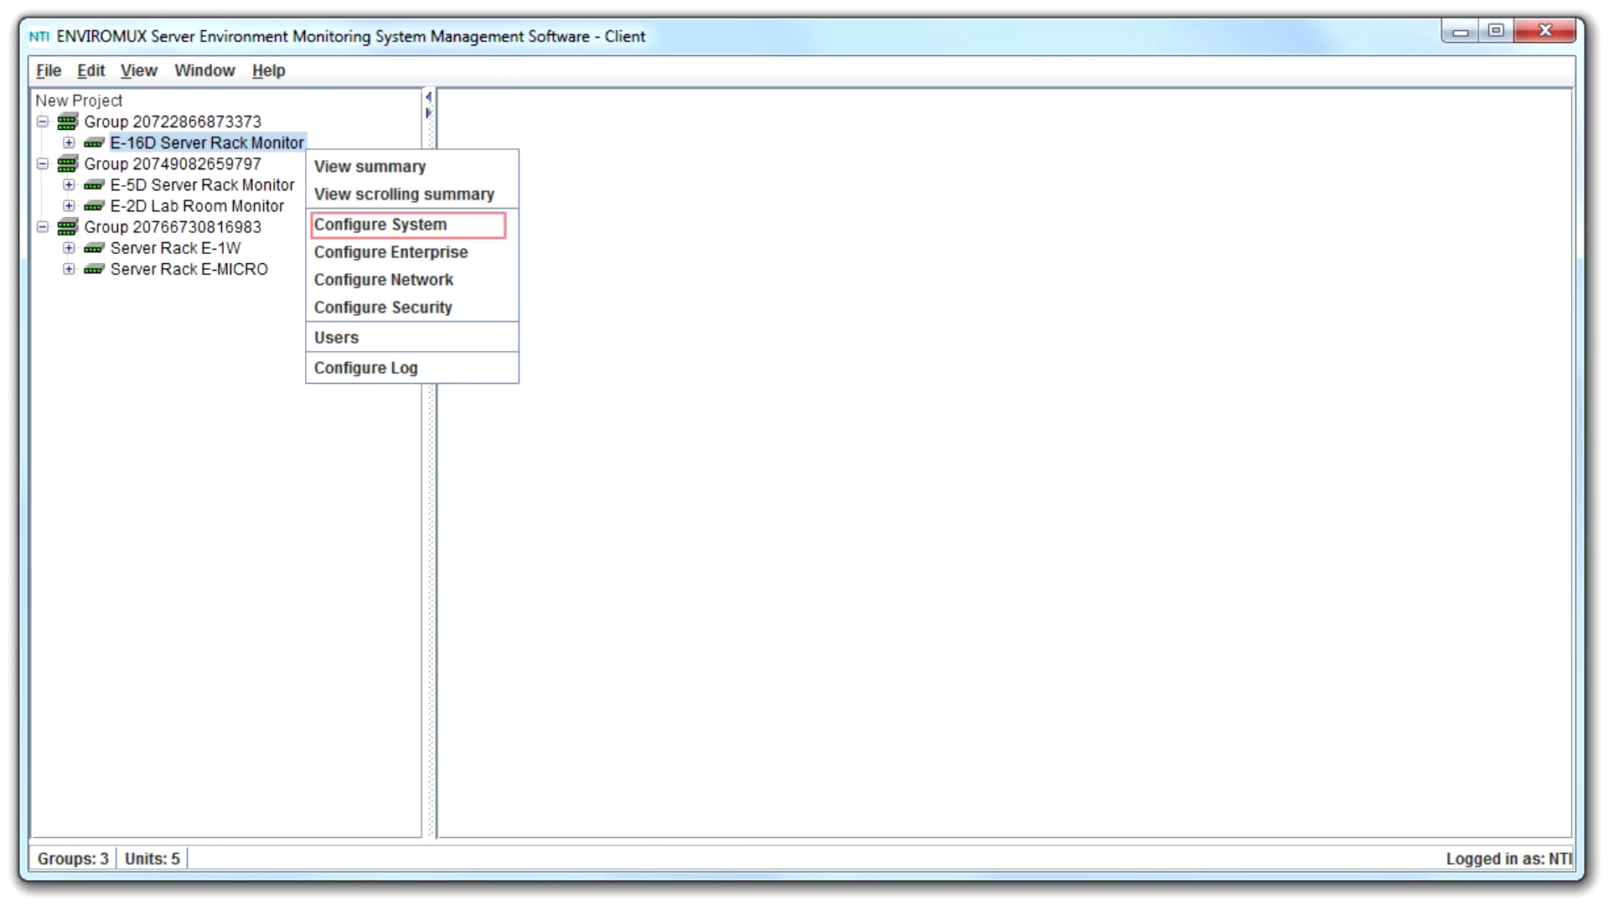
key("Return")
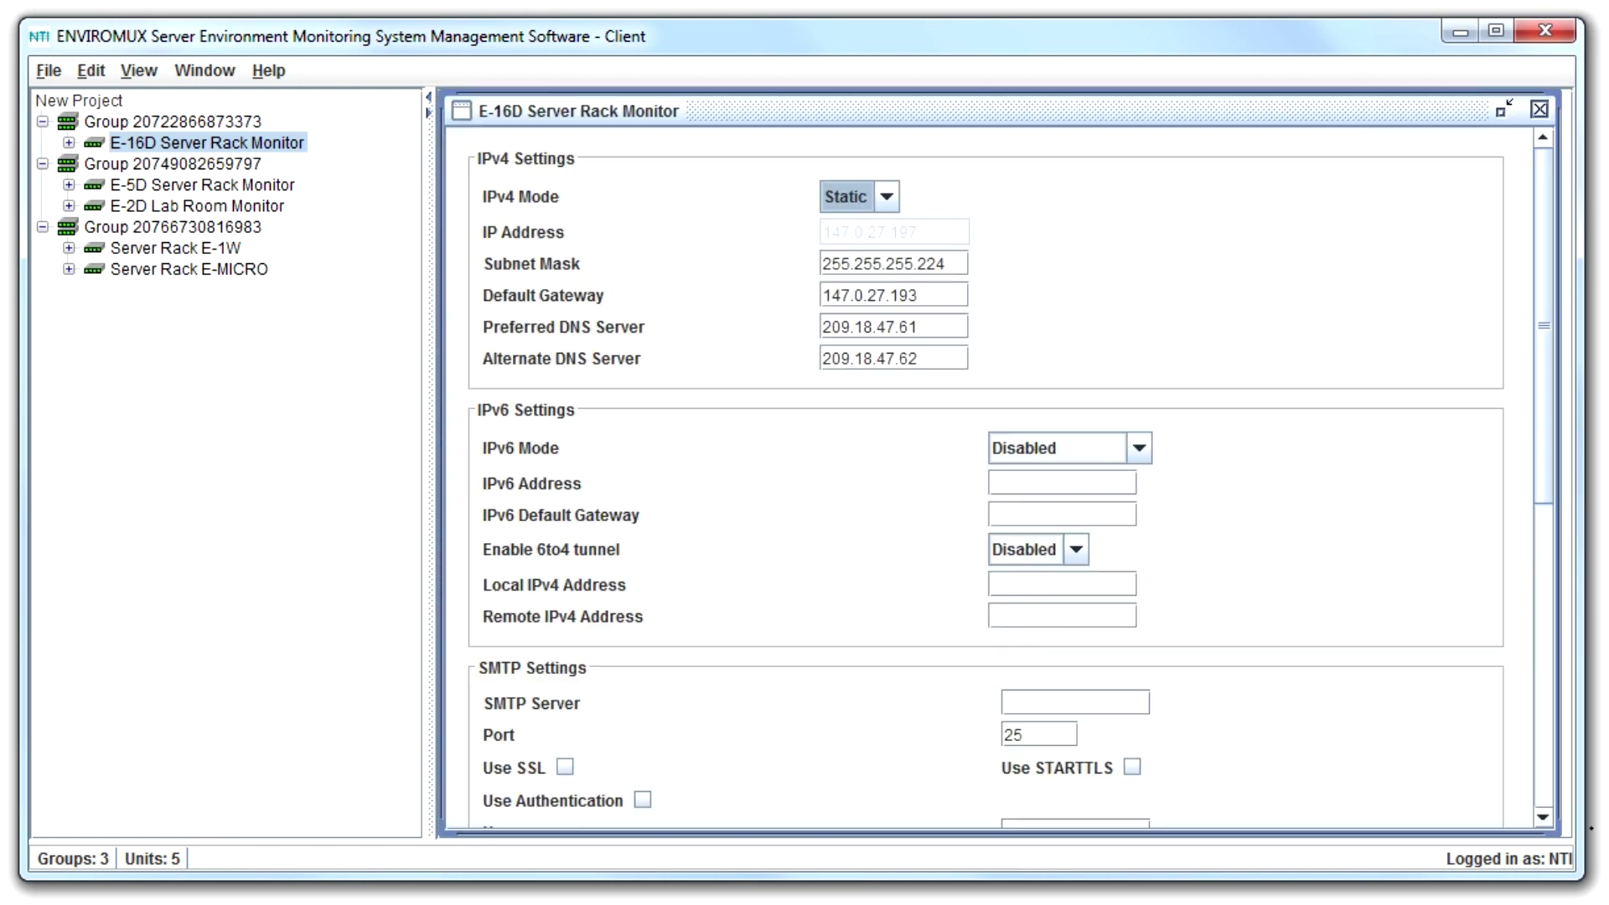
left_click(1548, 820)
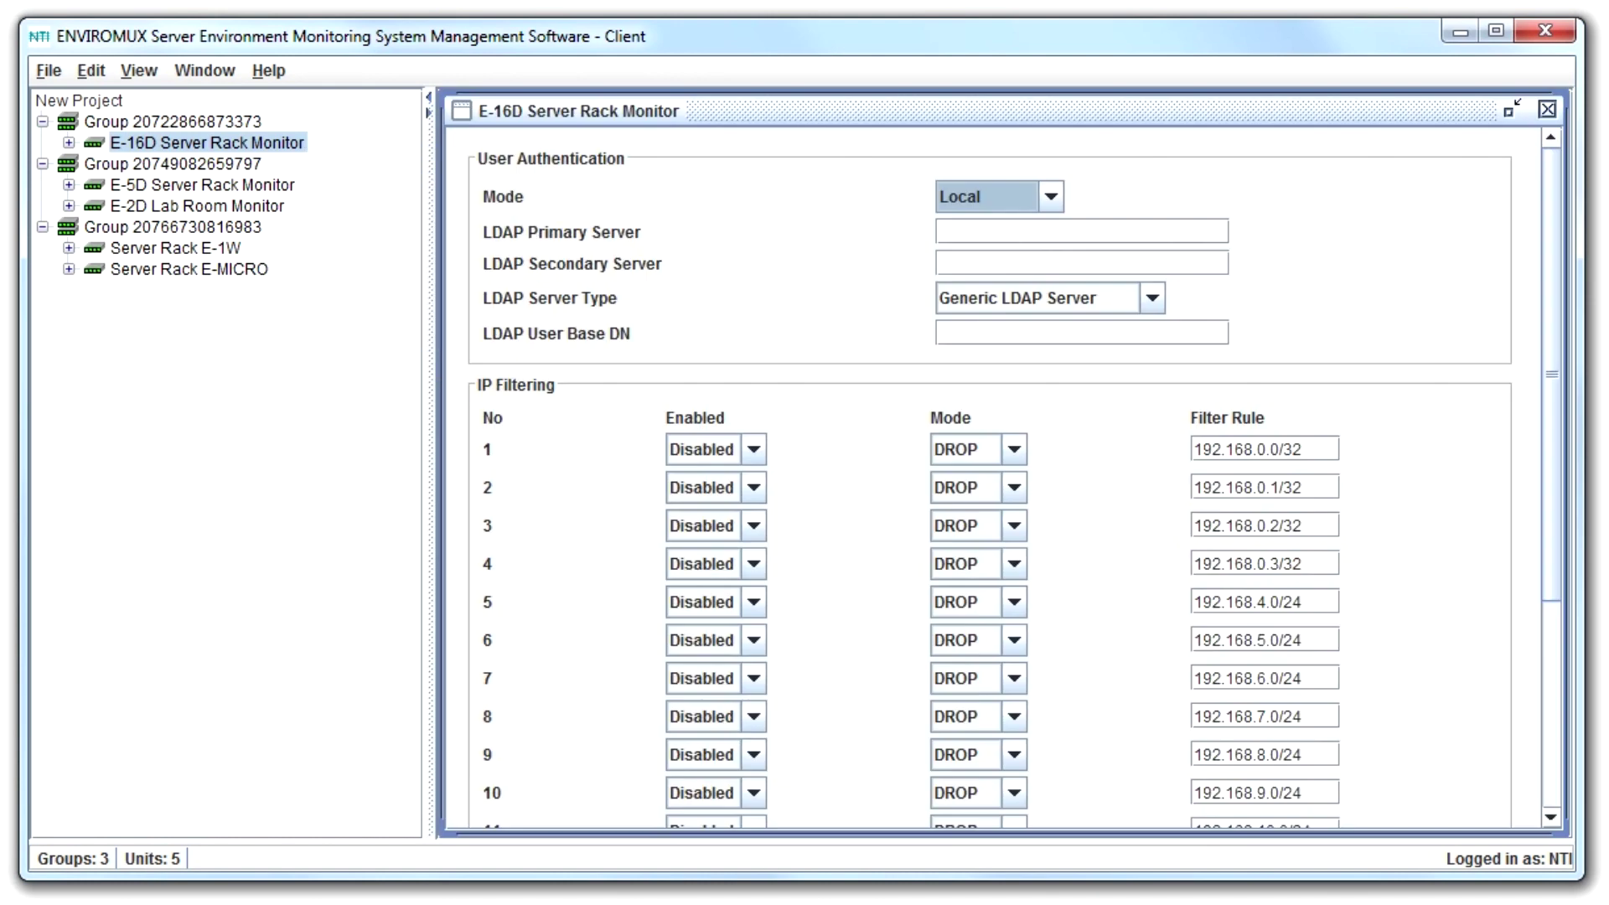
Scroll down to review the E-16D unit's configuration windows
scroll(1560, 825, "down", 3)
scroll(1560, 824, "down", 5)
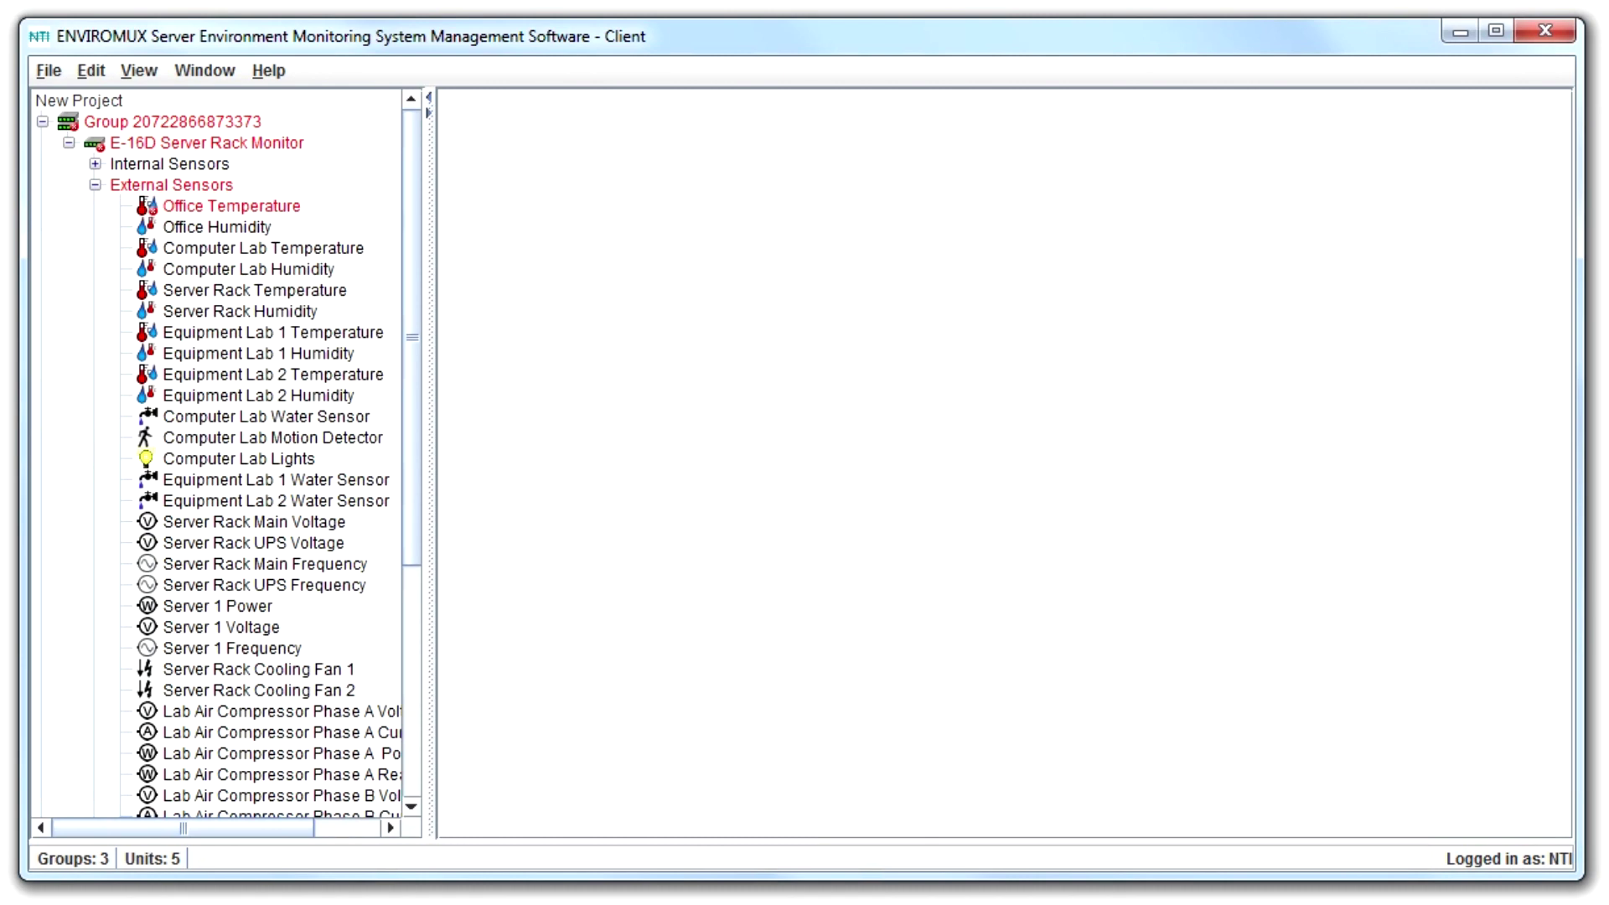
Open the Office Temperature sensor's monitor and acknowledge its alarm
right_click(167, 208)
left_click(211, 223)
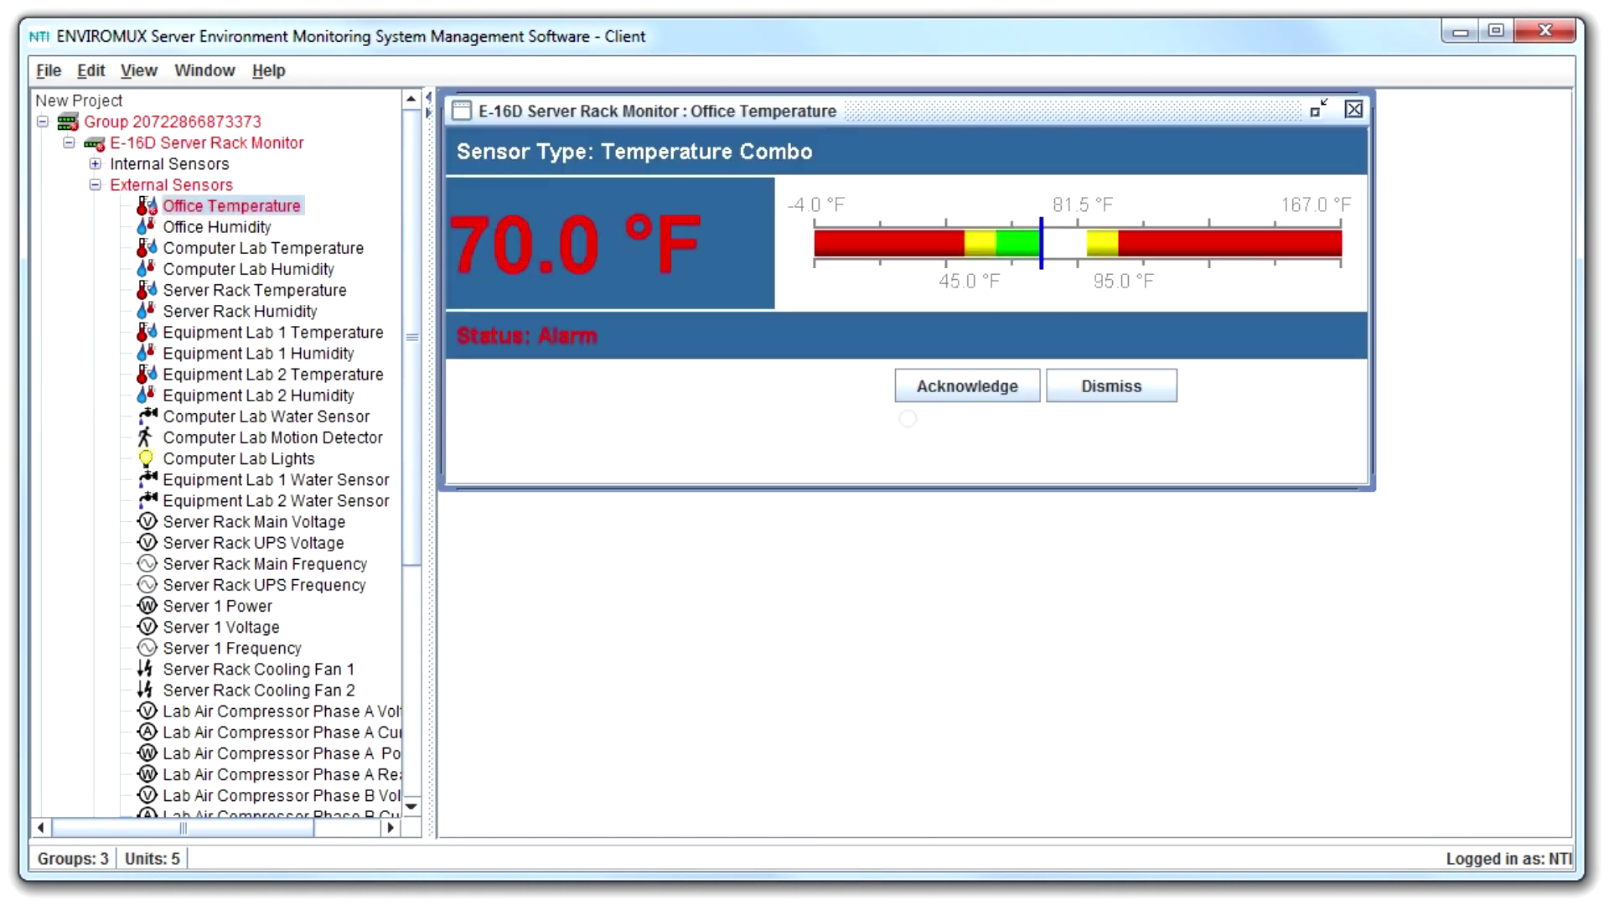
left_click(967, 386)
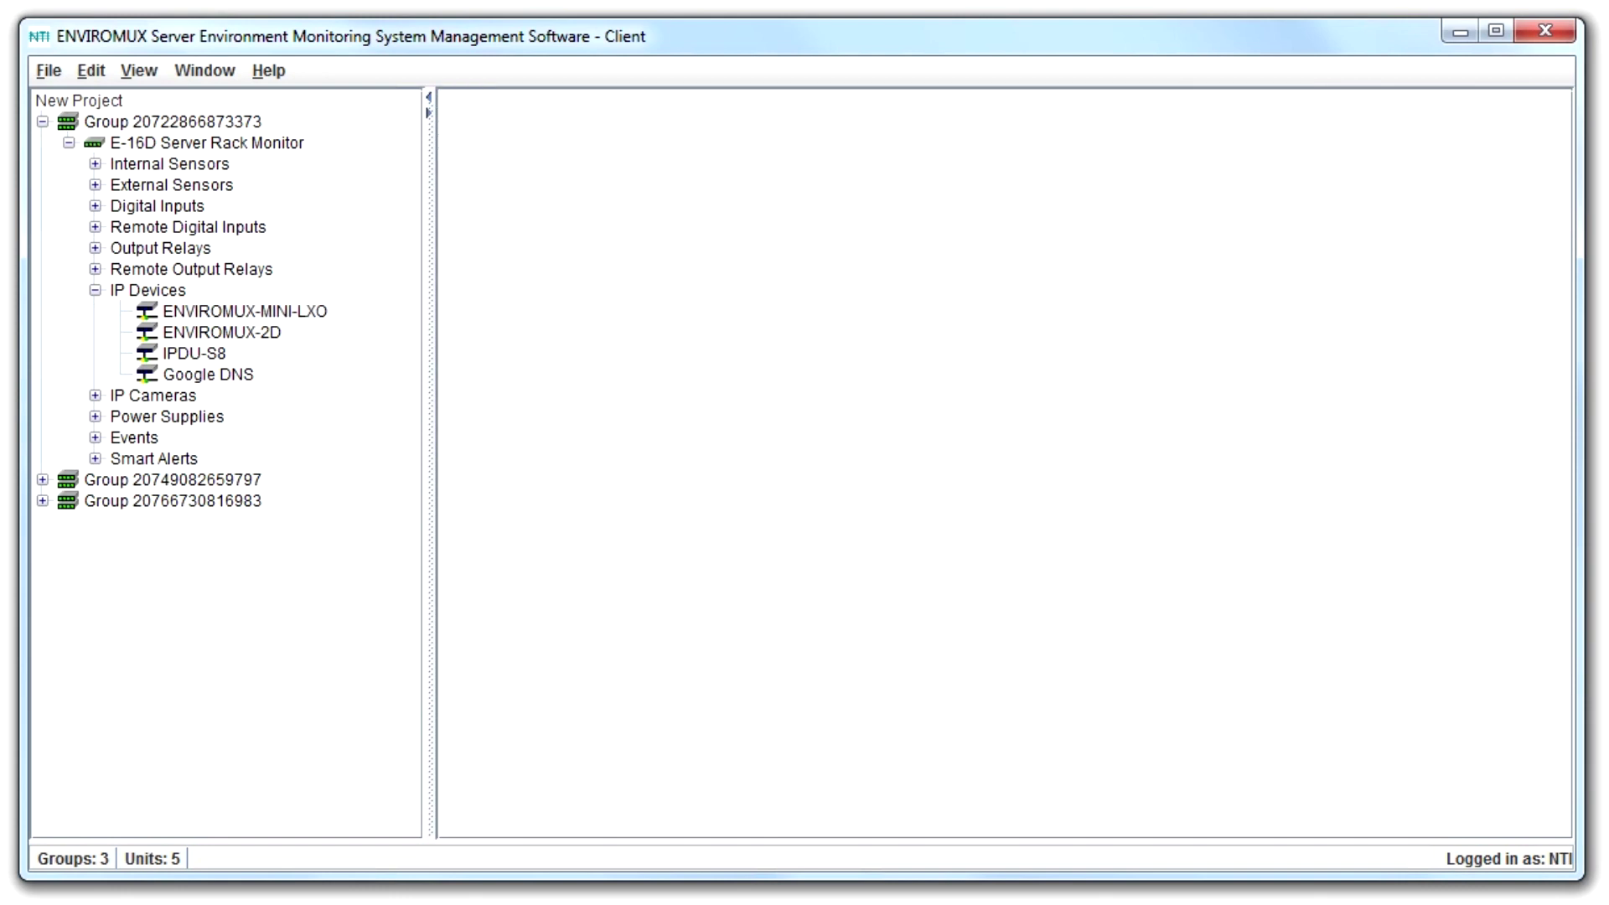
View the ENVIROMUX-MINI-LXO IP device's configuration at 147.0.27.196
left_click(1555, 826)
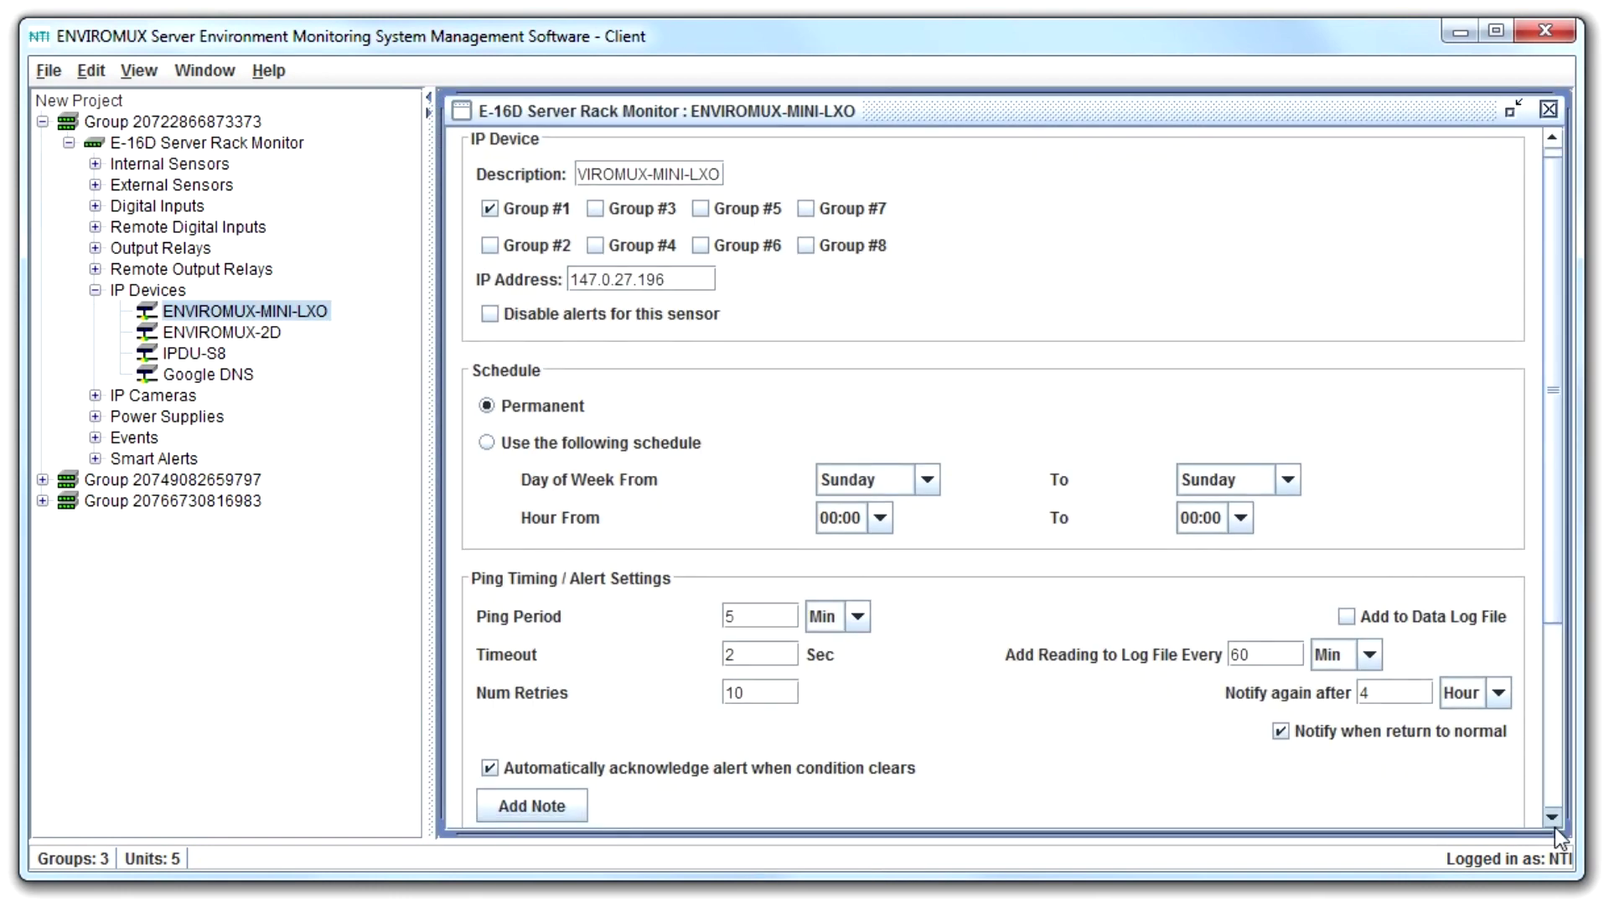